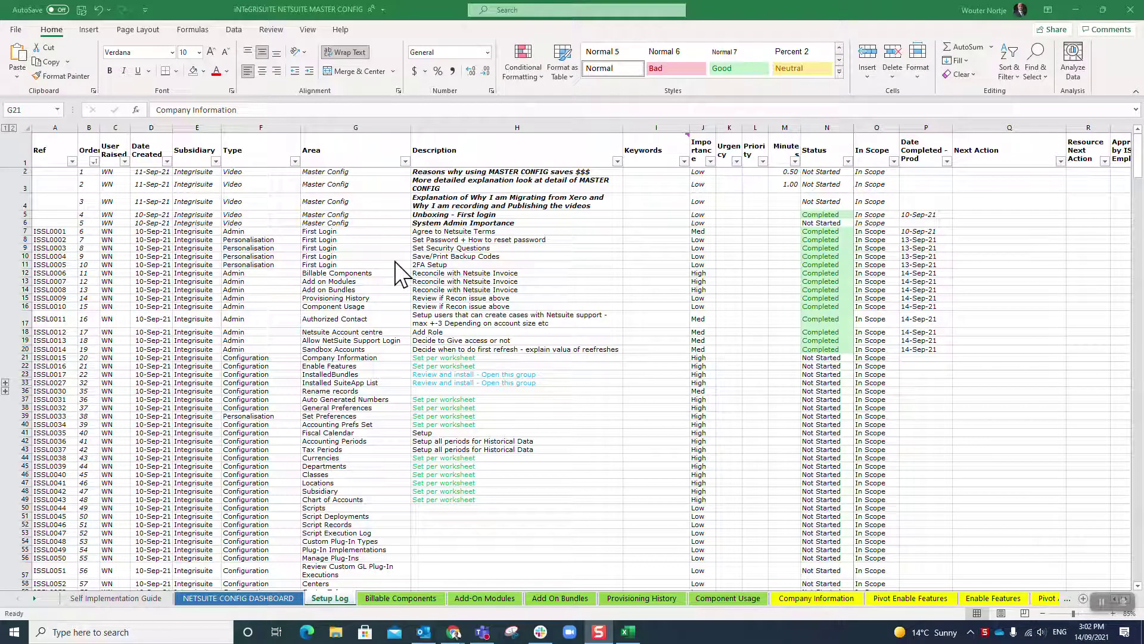
Select the Company Information task (G21) in the Excel Setup Log, then switch to NetSuite in Chrome.
left_click(324, 359)
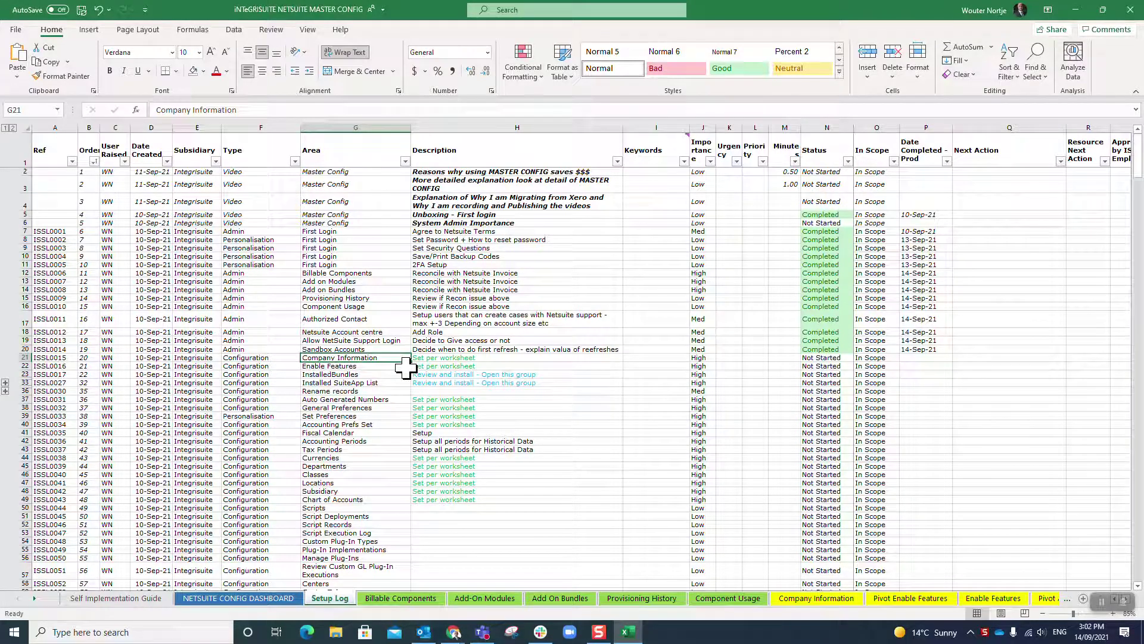
key("alt+Tab")
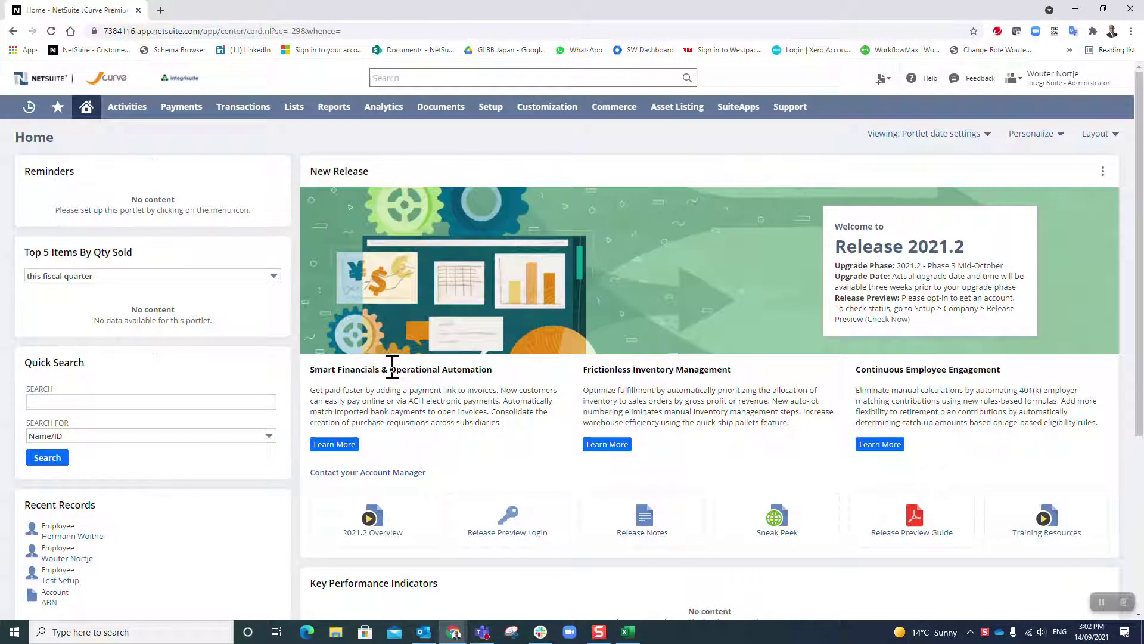
Browse the Transactions menu, then reveal Setup > Company tasks including Company Information.
mouse_move(494, 118)
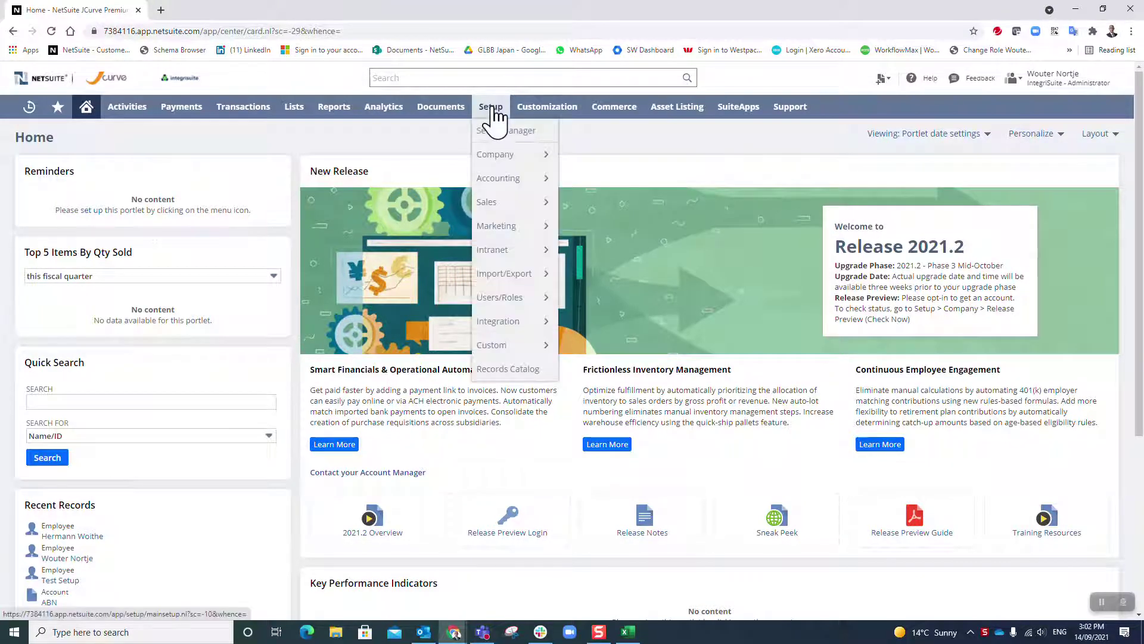
mouse_move(494, 158)
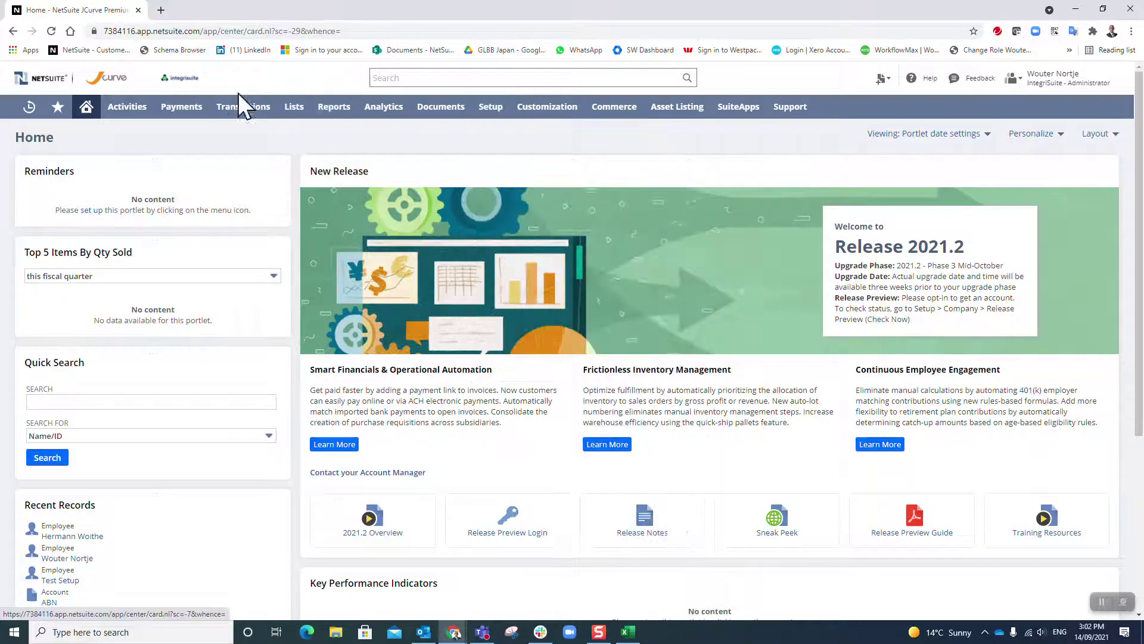
mouse_move(239, 106)
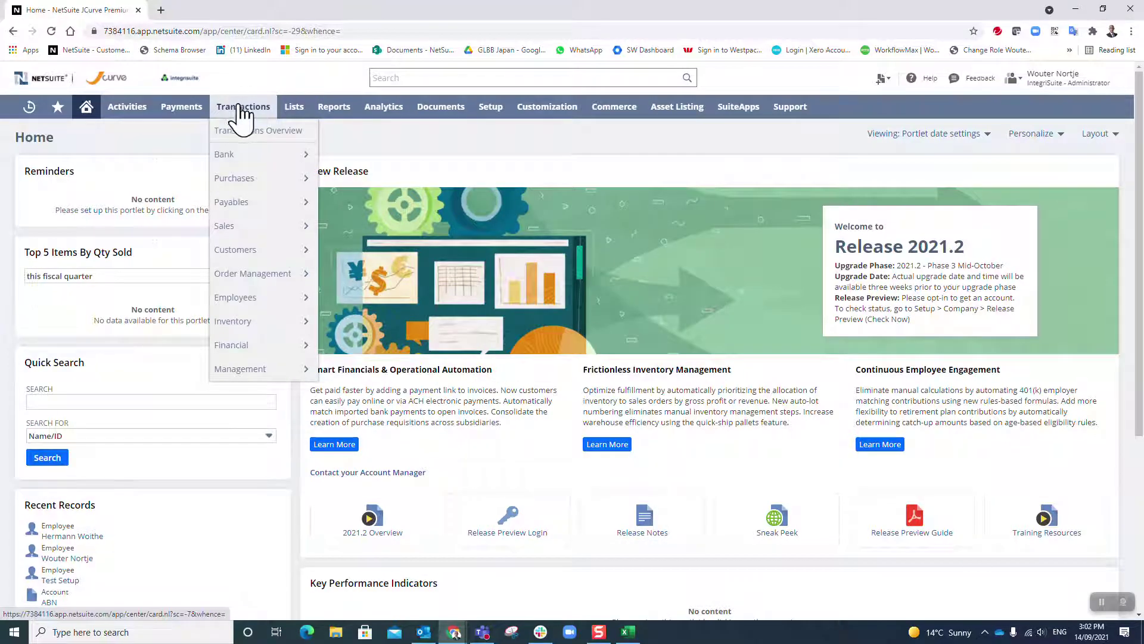
mouse_move(247, 181)
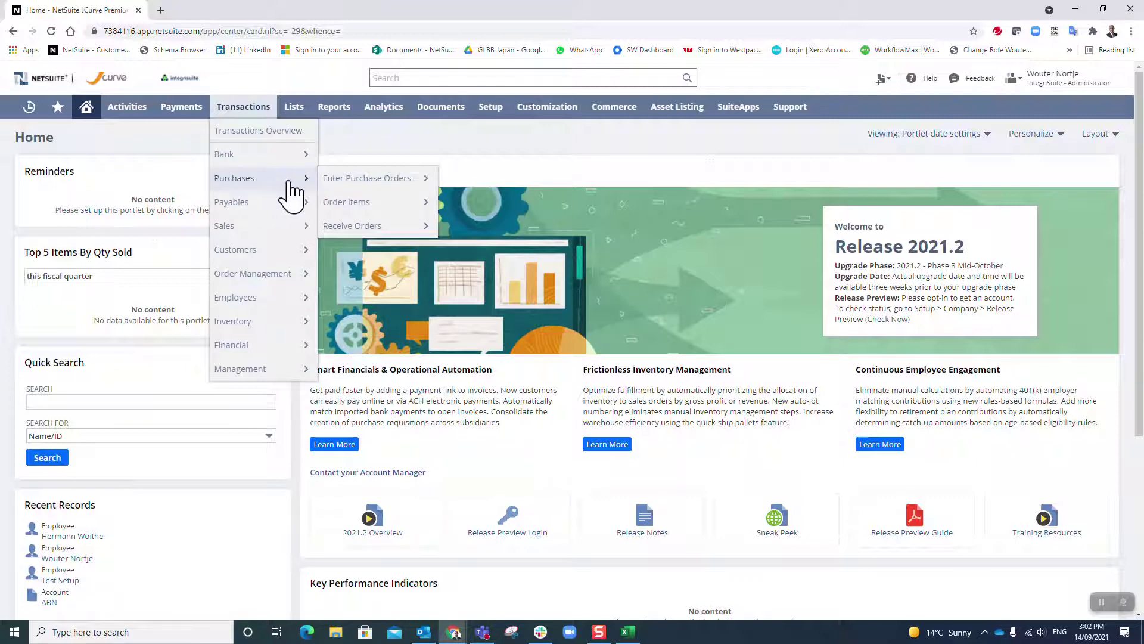
mouse_move(349, 179)
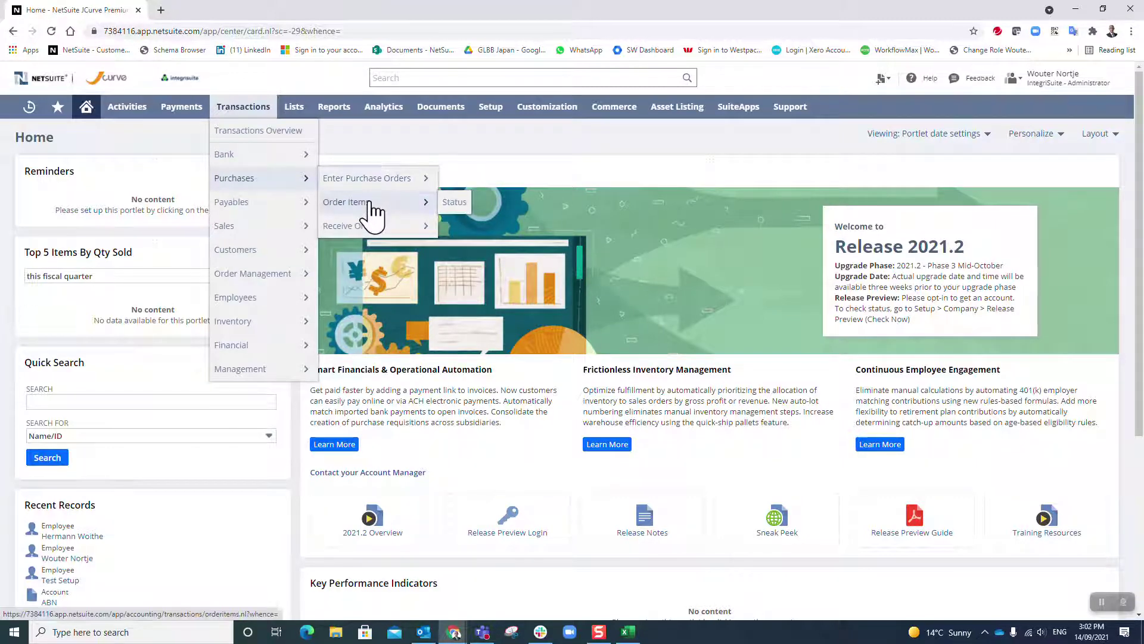
mouse_move(377, 230)
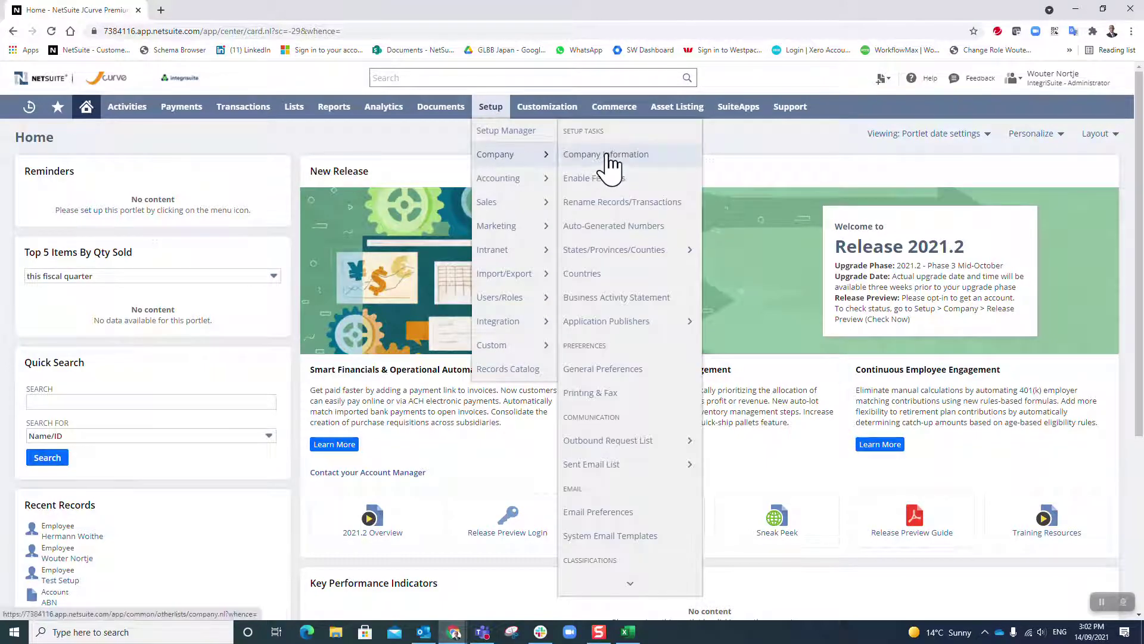
Open Company Information and read the field help for Company Logo (Forms) and Display Logo Internally.
left_click(607, 158)
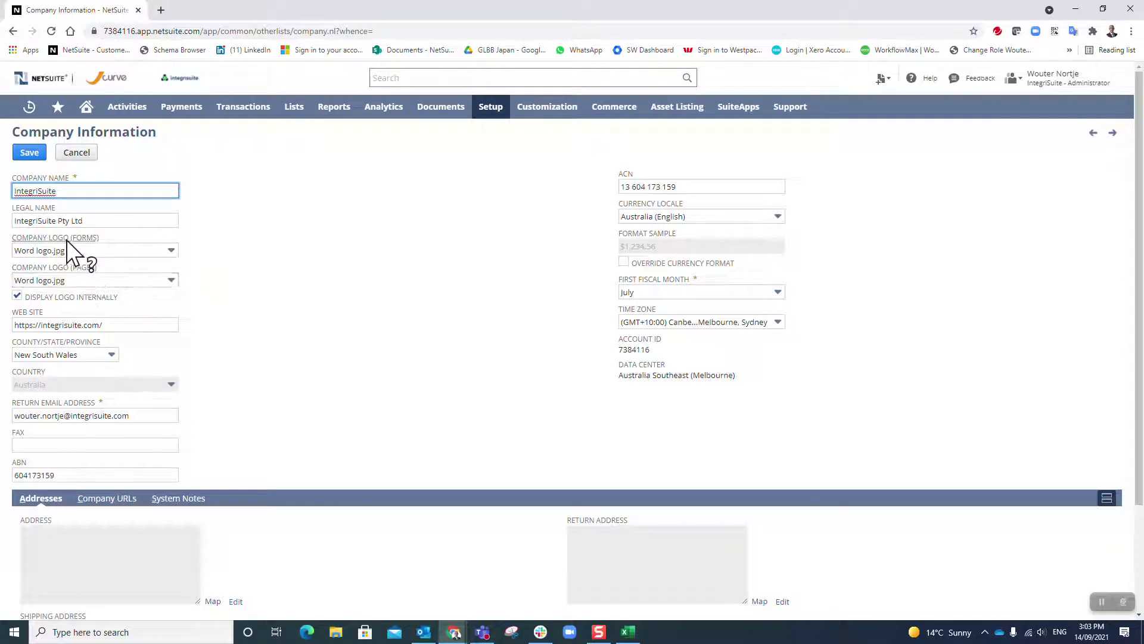
left_click(66, 240)
left_click_drag(66, 235, 290, 149)
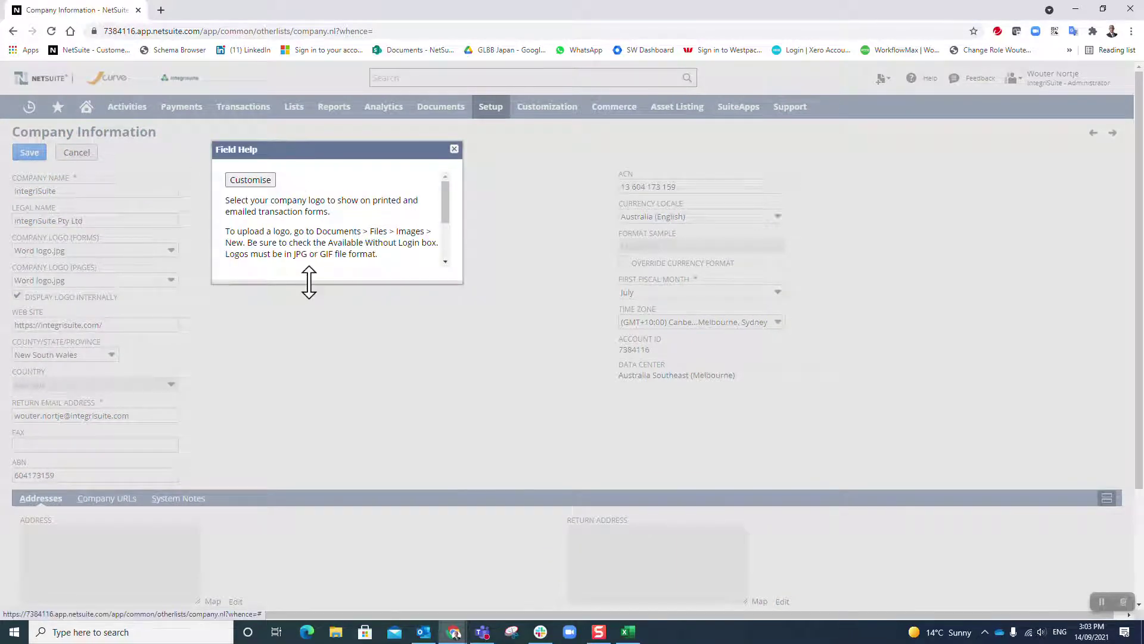
left_click_drag(308, 281, 303, 393)
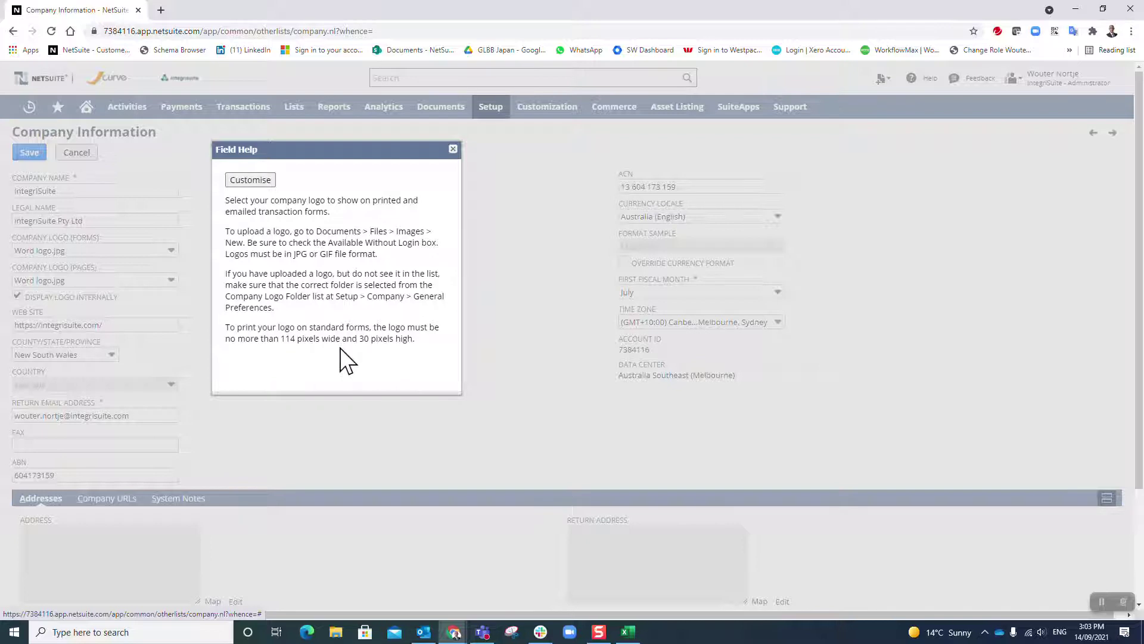
left_click(452, 149)
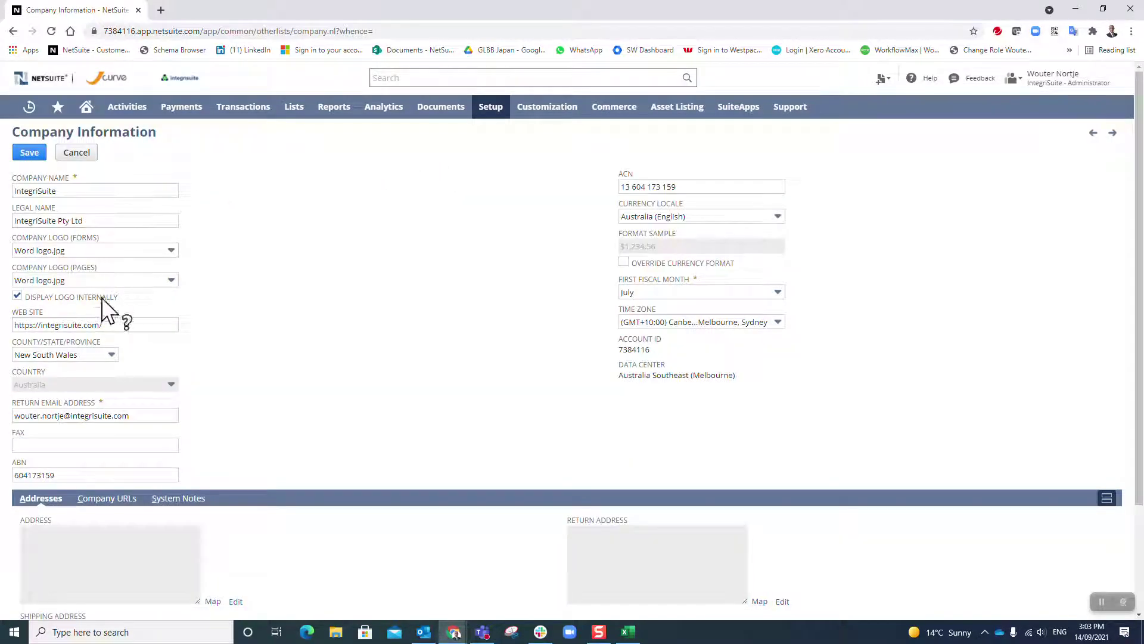
left_click(56, 297)
left_click_drag(102, 296, 268, 138)
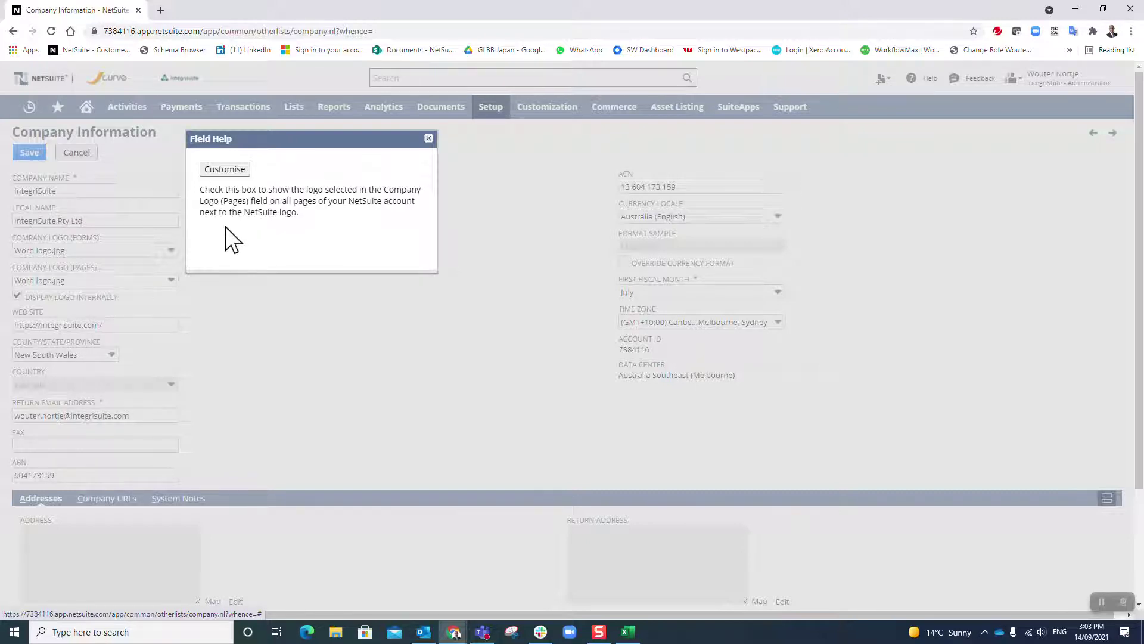
Close the help and check the state and currency locale, keeping New South Wales and Australia (English).
left_click(429, 139)
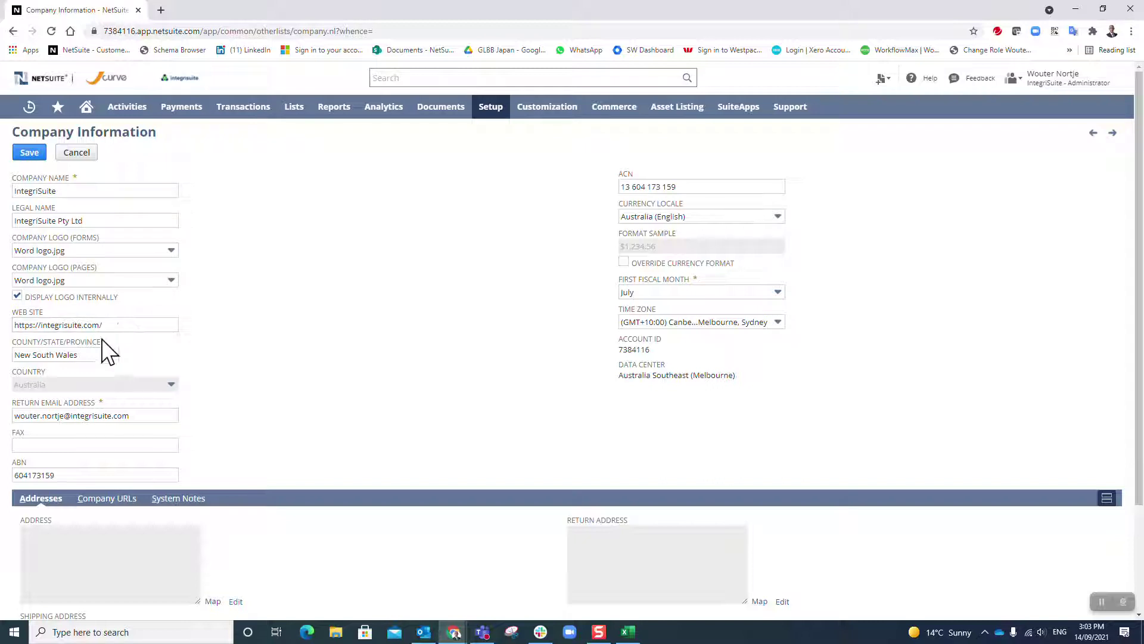
left_click(111, 358)
left_click(112, 357)
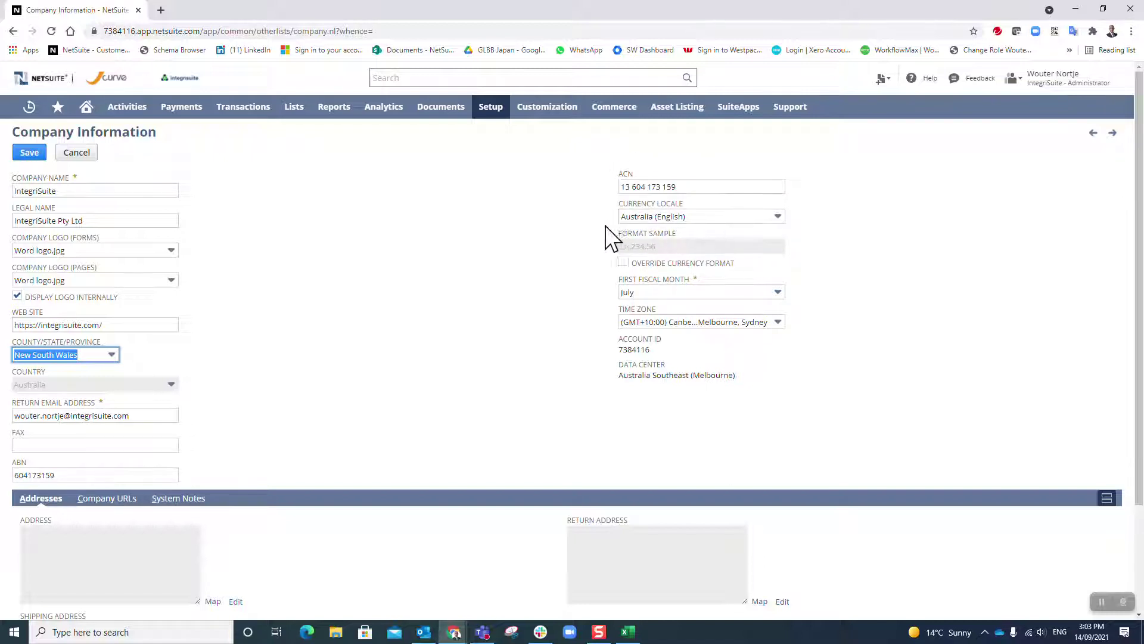
left_click(732, 213)
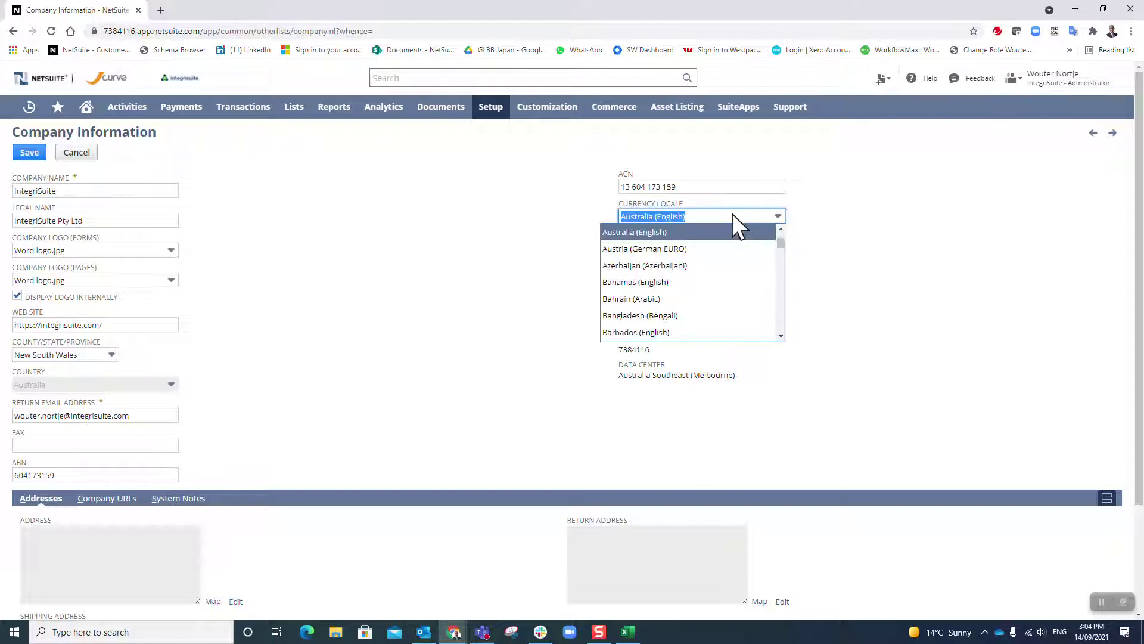
left_click(731, 214)
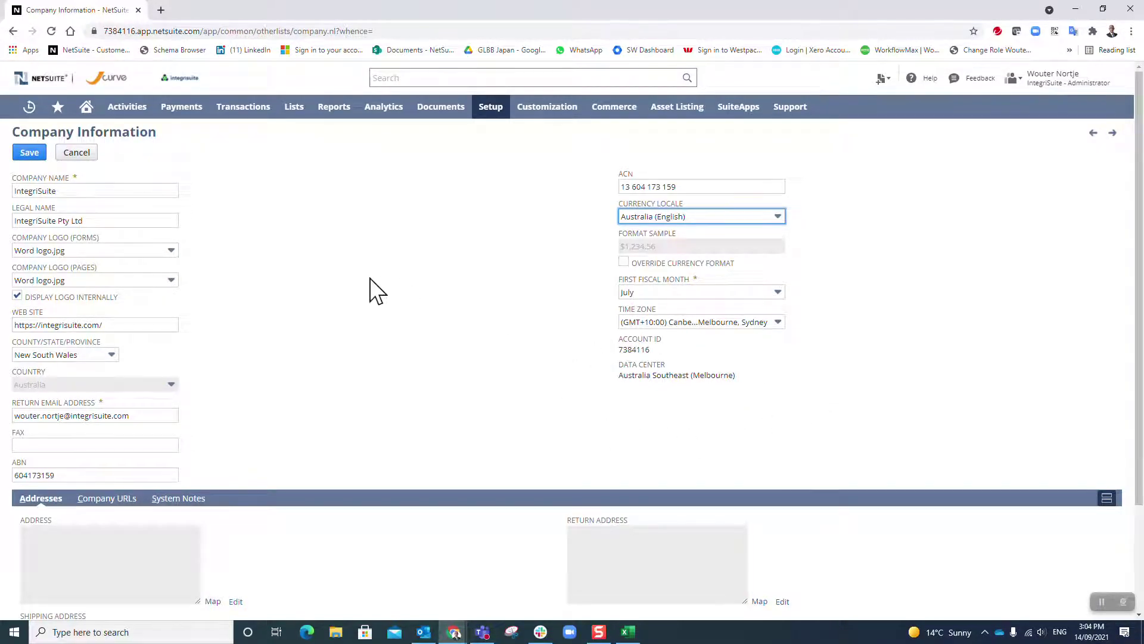
Edit the company address, entering the attention contact's name and the phone number.
scroll(367, 282, "down", 3)
scroll(367, 283, "up", 3)
scroll(332, 345, "down", 3)
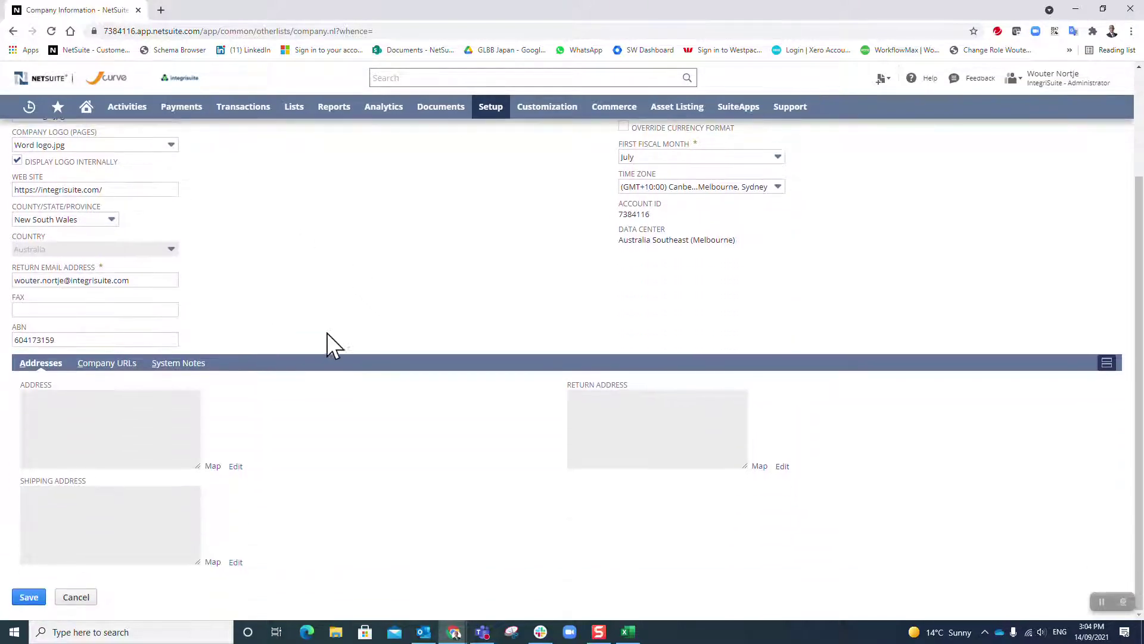
left_click(235, 466)
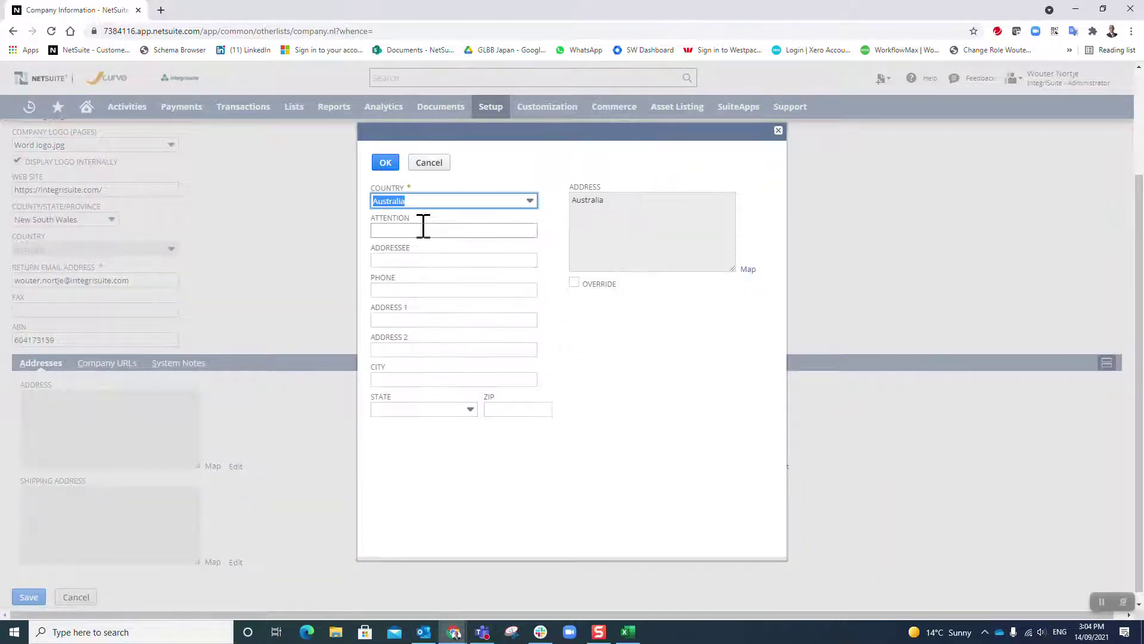
left_click(423, 230)
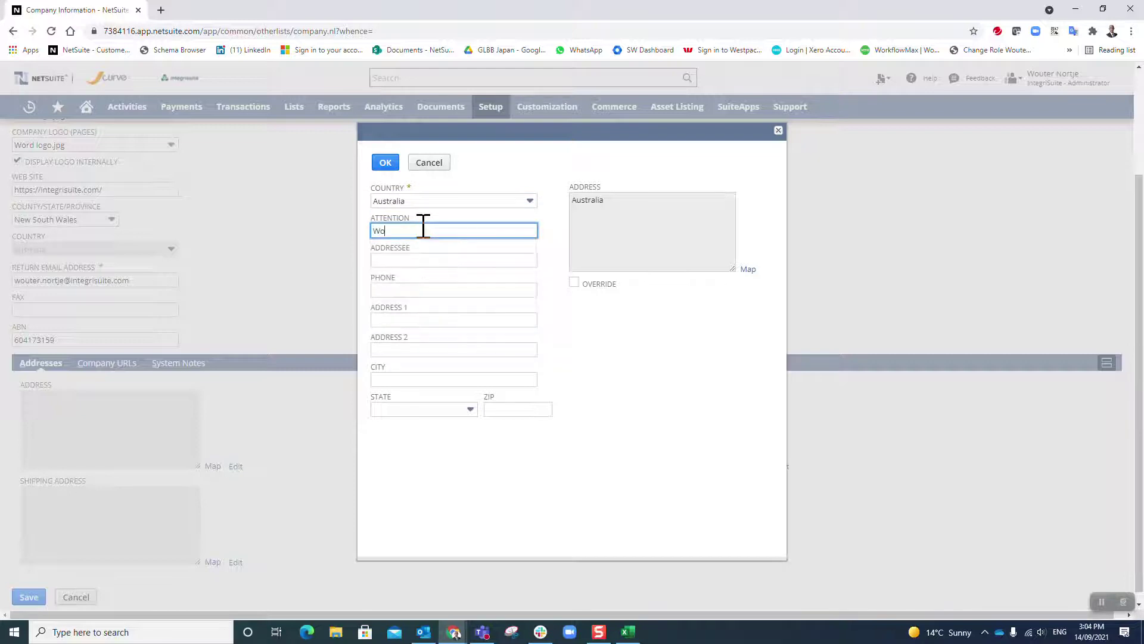
key("Tab")
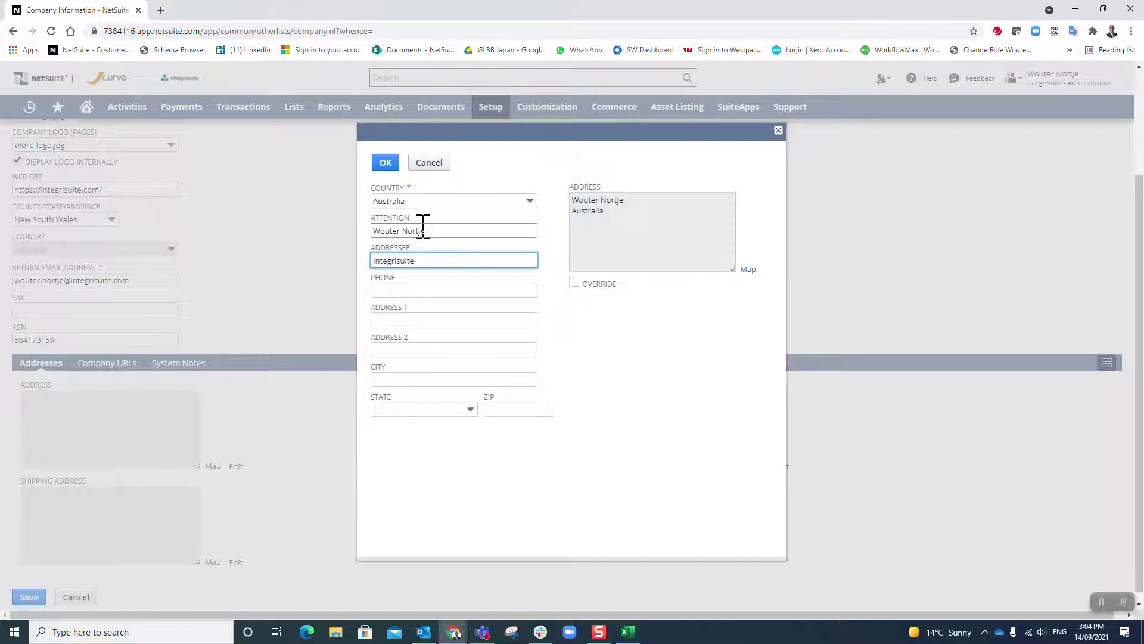
key("Tab")
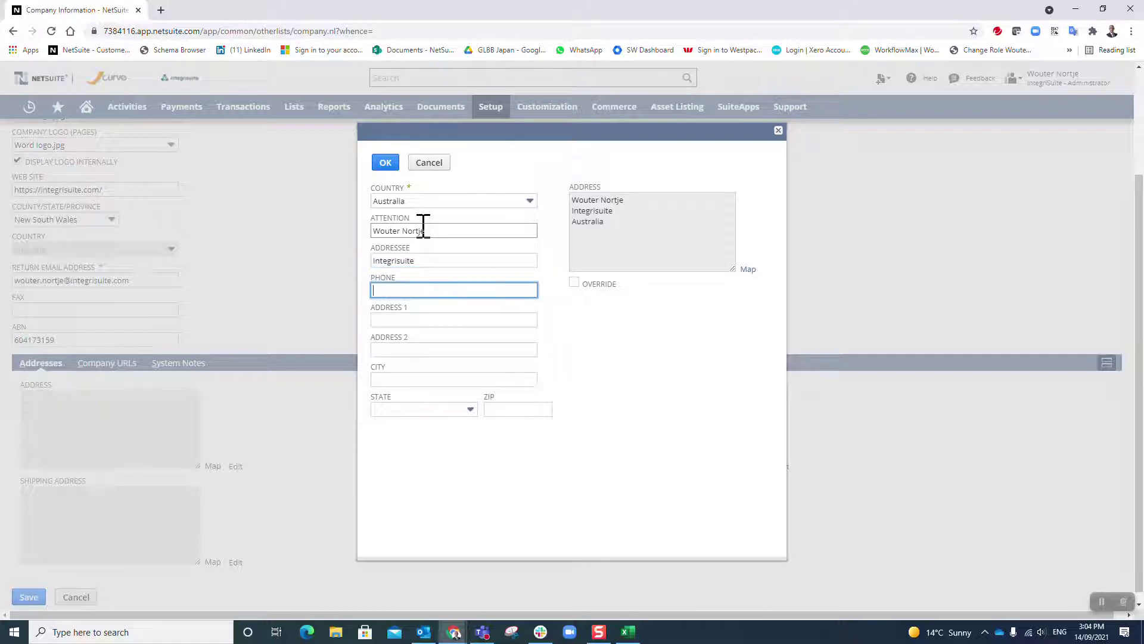
key("Tab")
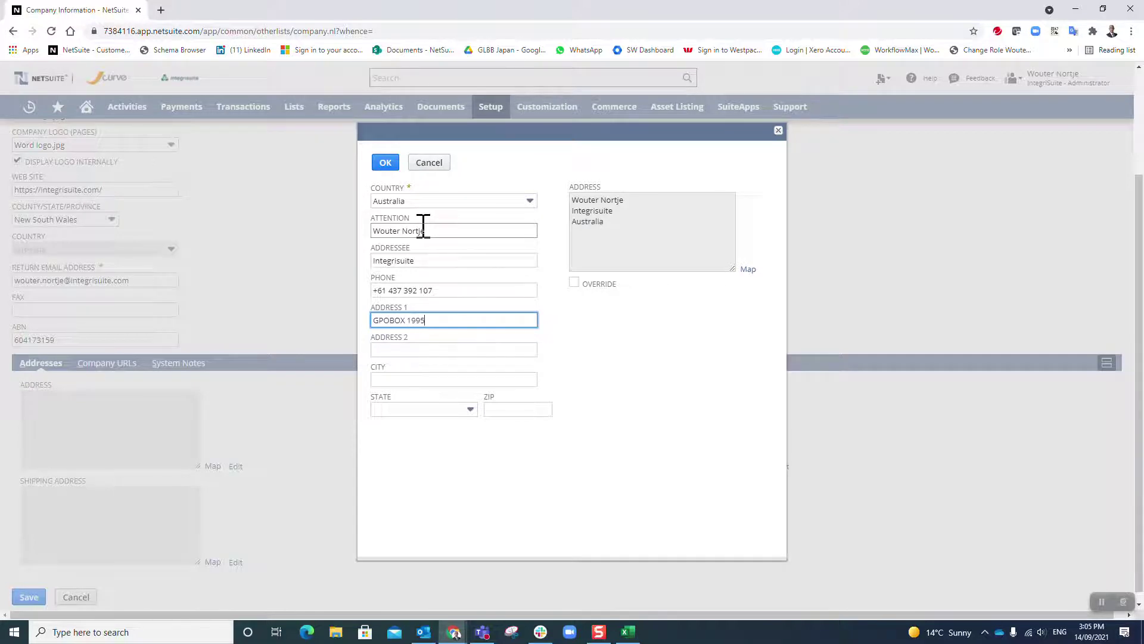
Complete the address with Sydney, New South Wales, postcode 2001, then view the Company URLs subtab.
key("Tab")
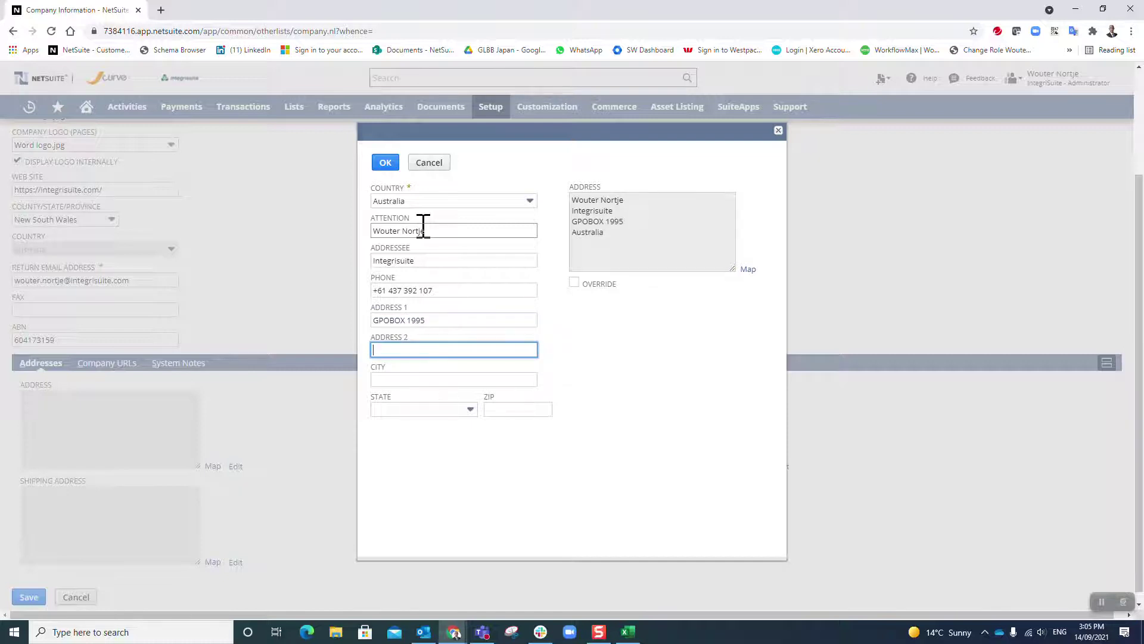
key("Tab")
type("Sydn")
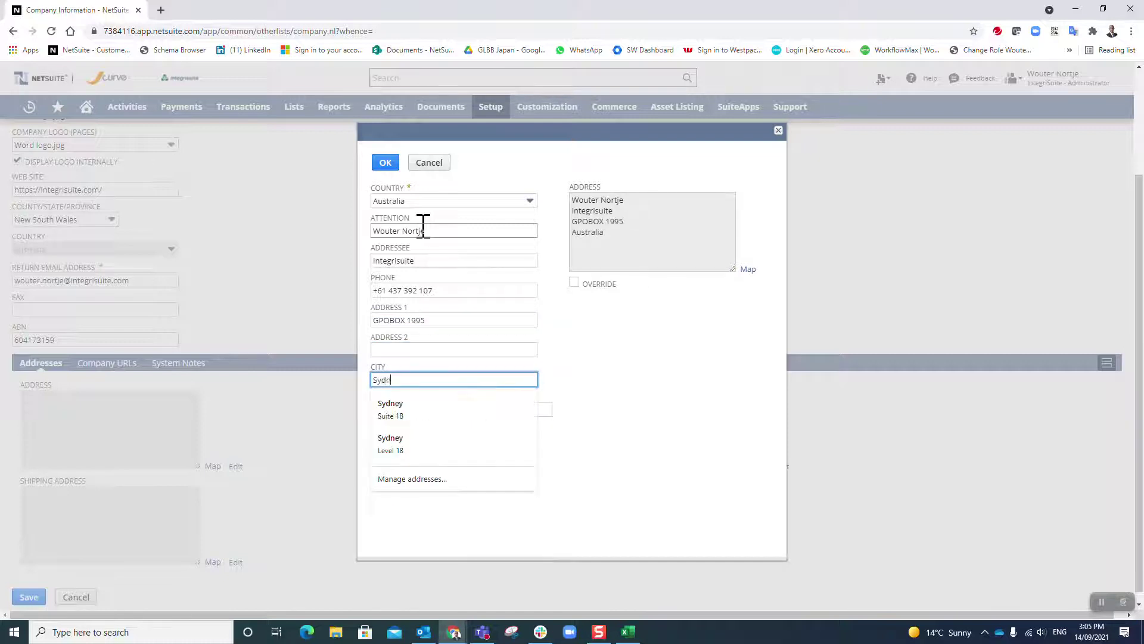
key("Tab")
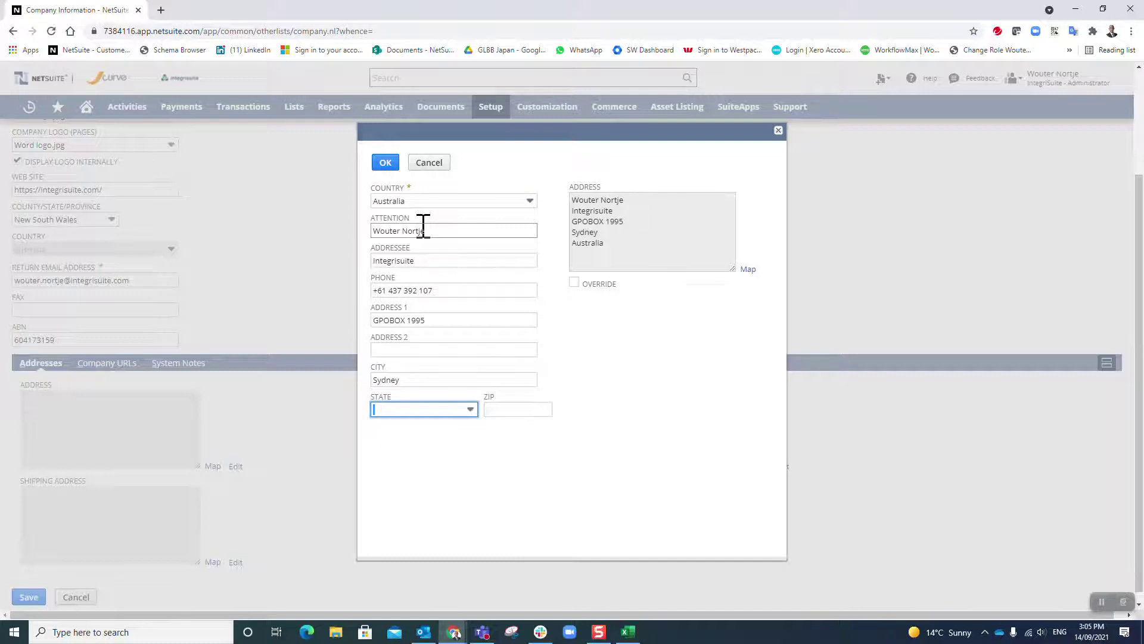
type("New South Wales")
key("Tab")
type("2001")
key("Tab")
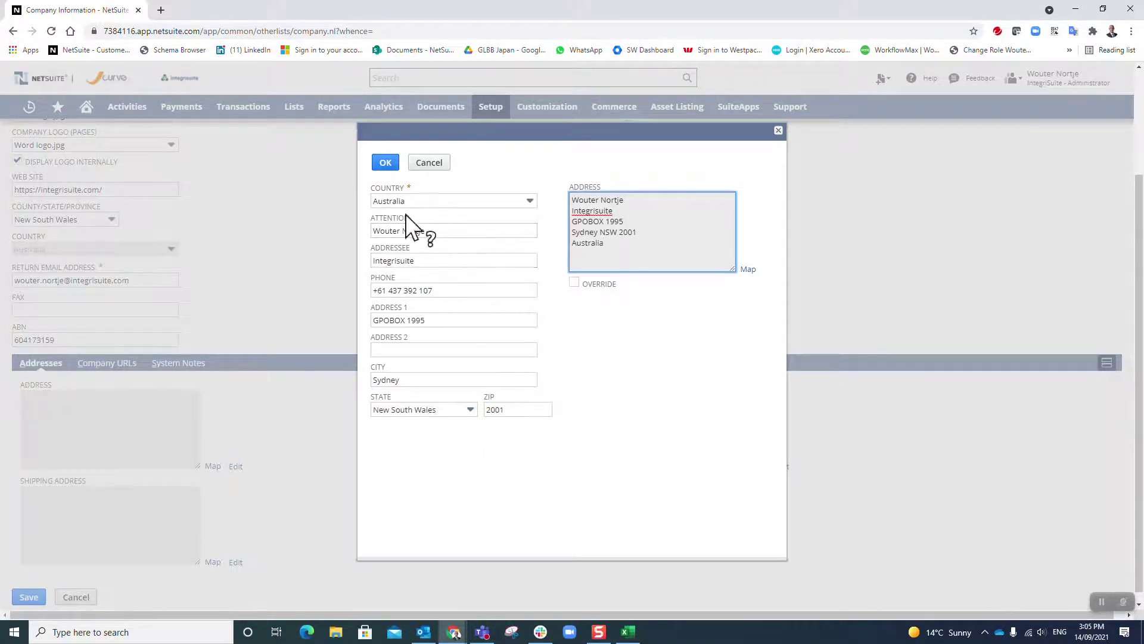
left_click(384, 161)
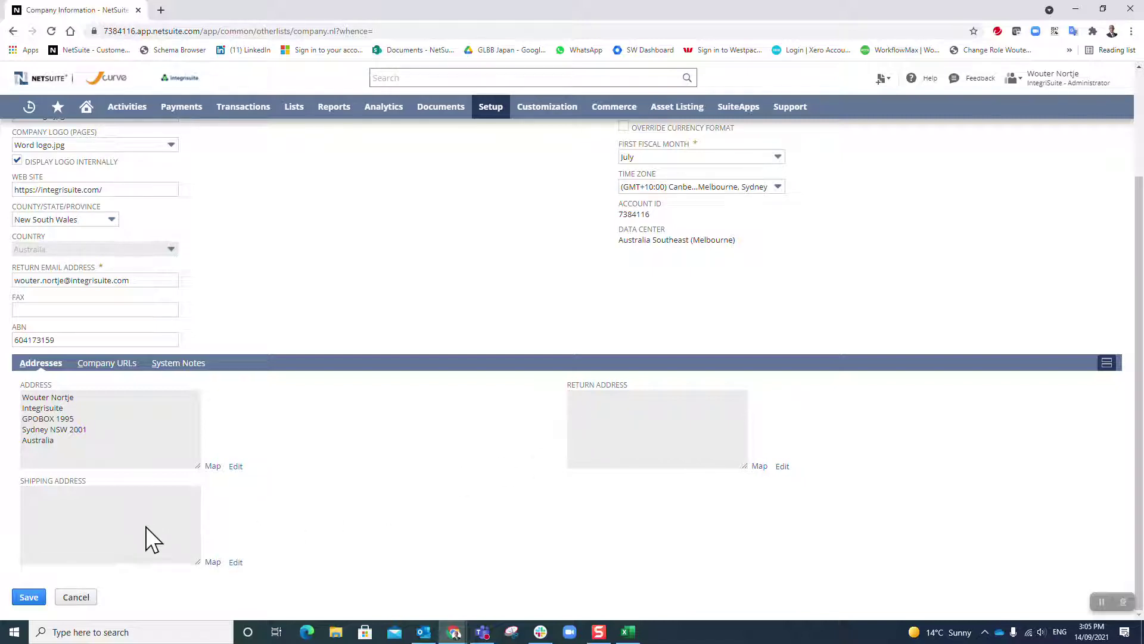
left_click(90, 365)
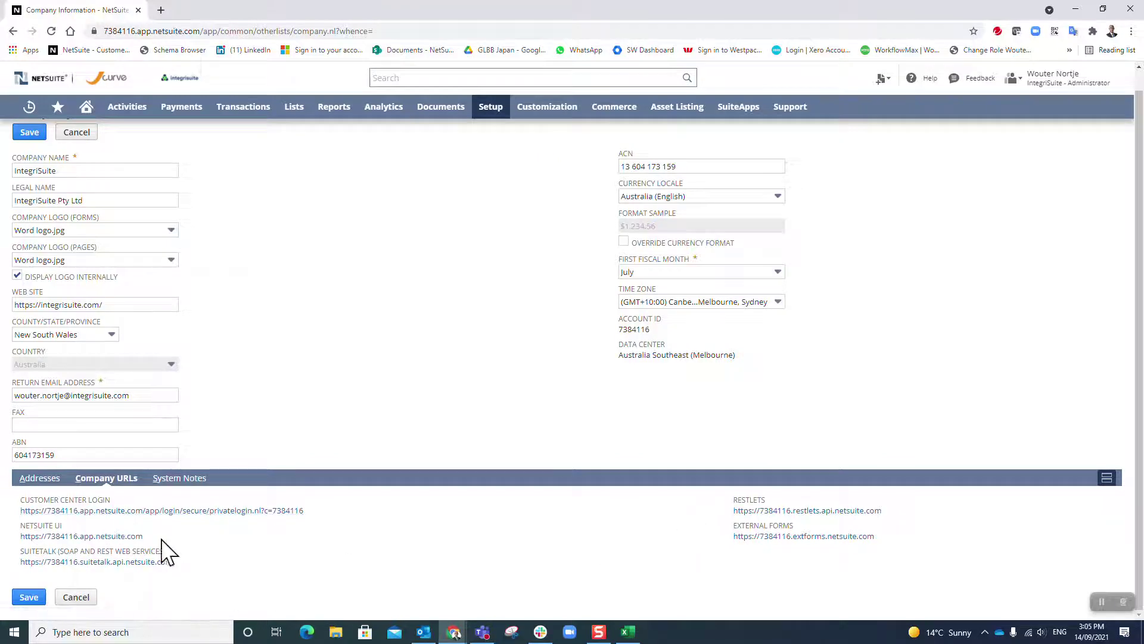
Scroll through the System Notes change history, then save the Company Information record.
left_click(188, 478)
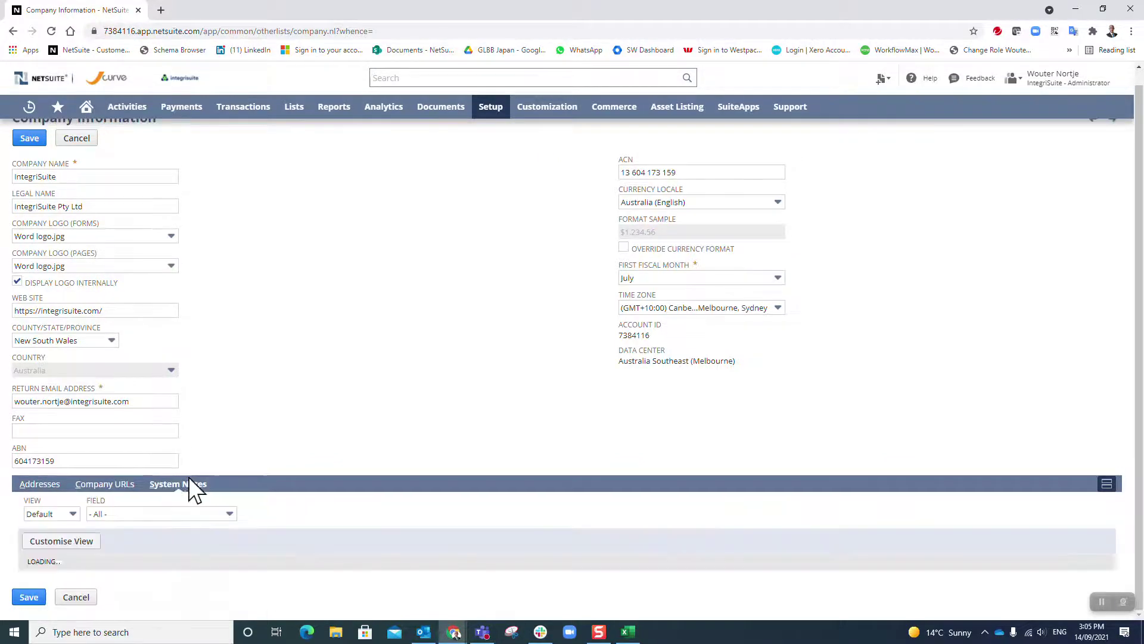
scroll(206, 465, "down", 5)
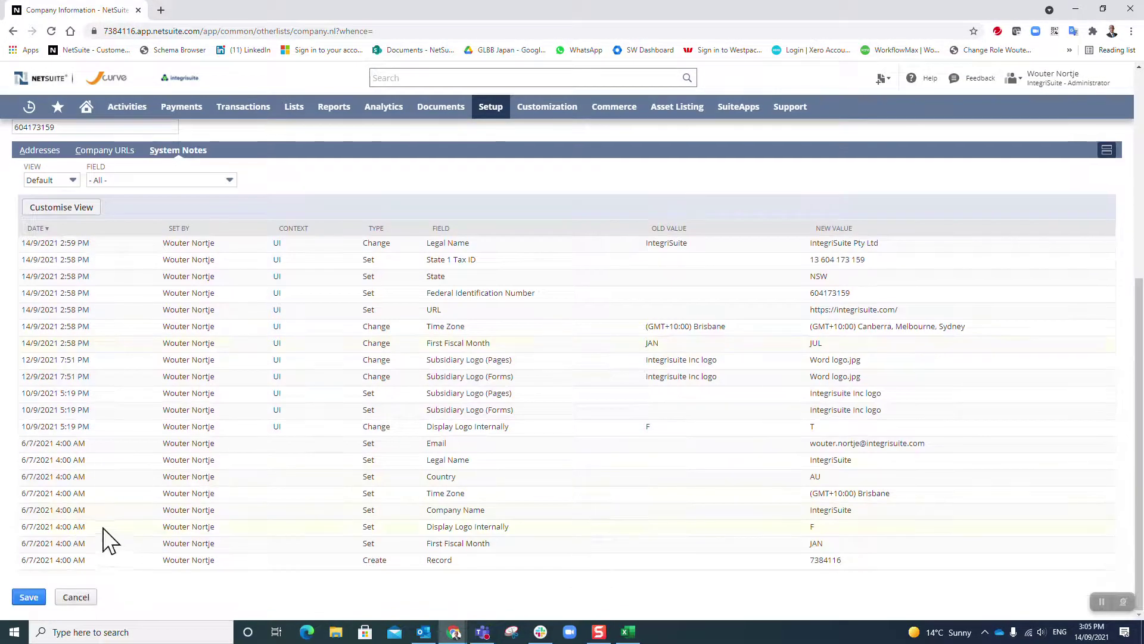
scroll(98, 533, "up", 1)
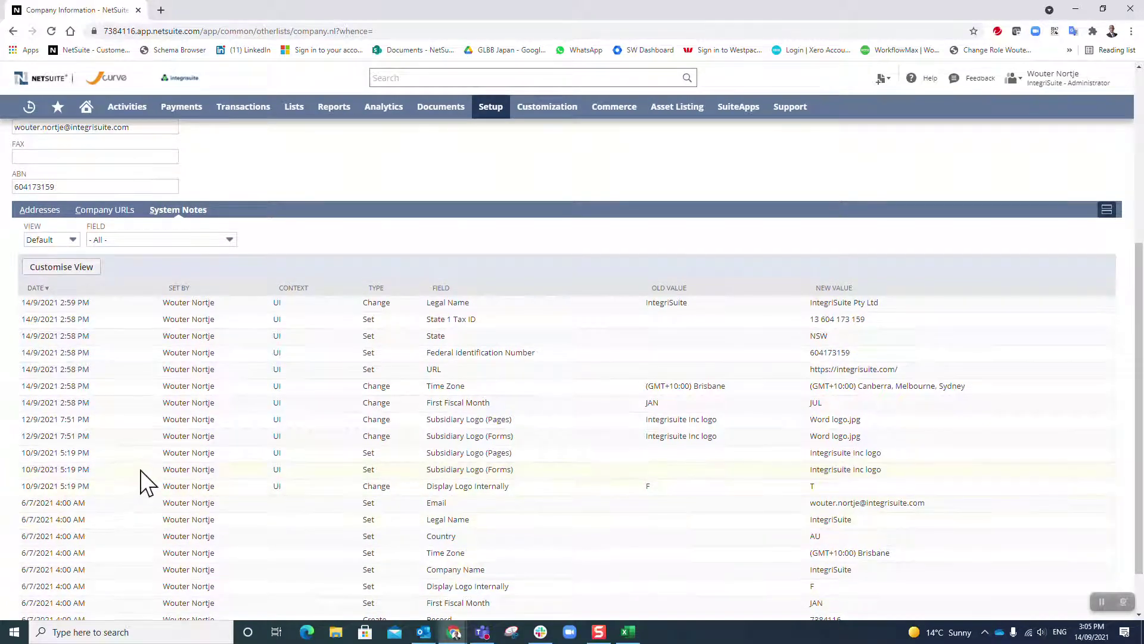
scroll(145, 477, "up", 1)
scroll(113, 398, "down", 2)
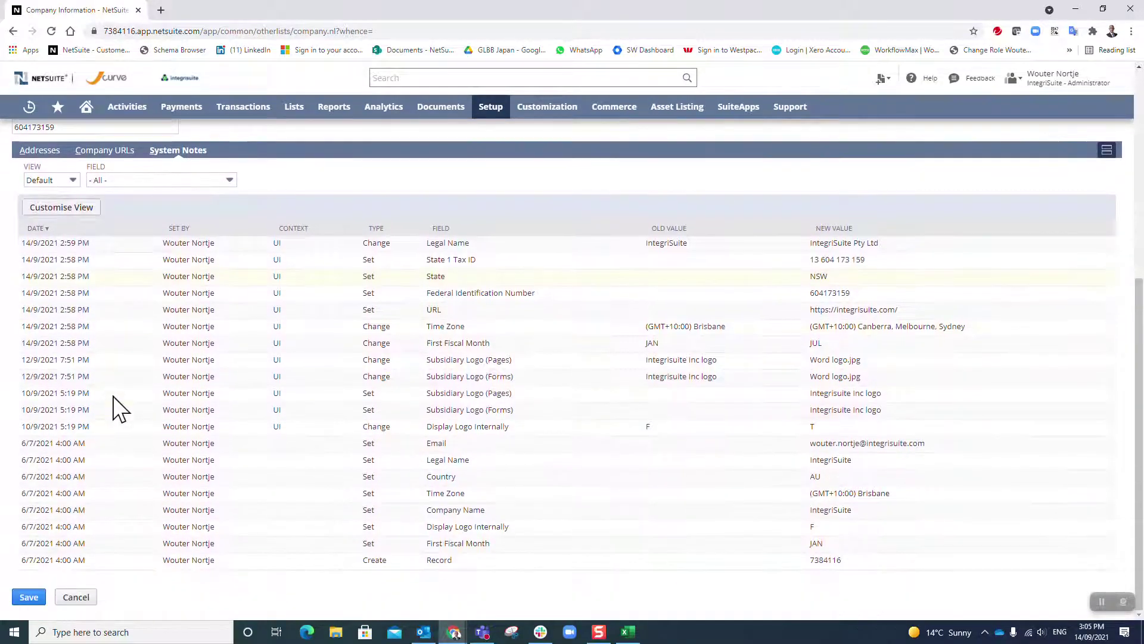
scroll(299, 492, "up", 6)
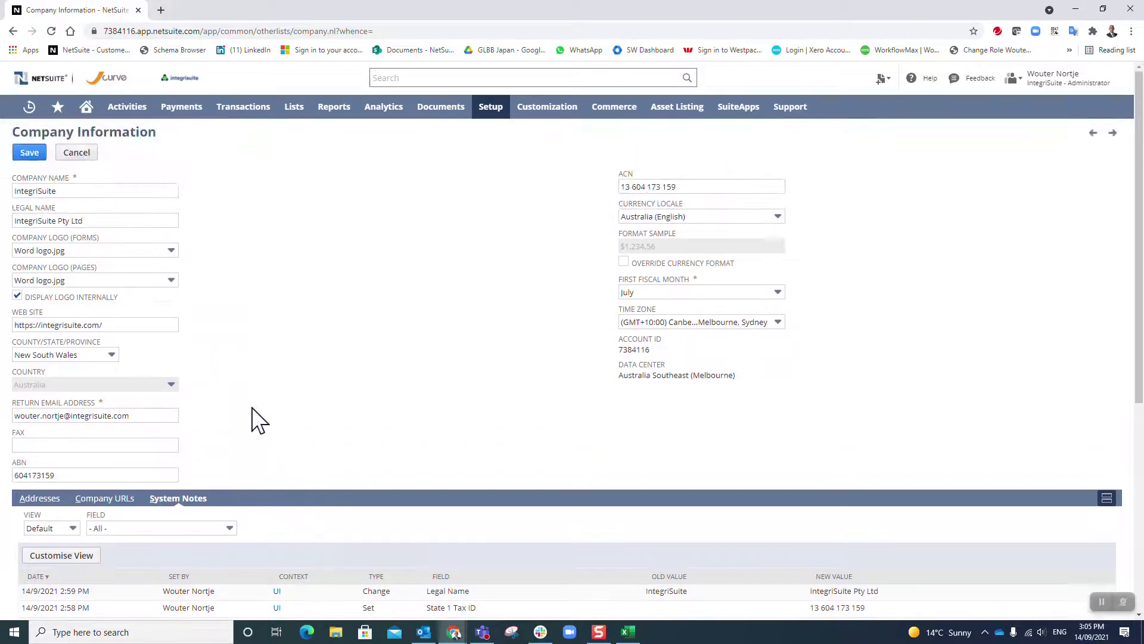
left_click(28, 159)
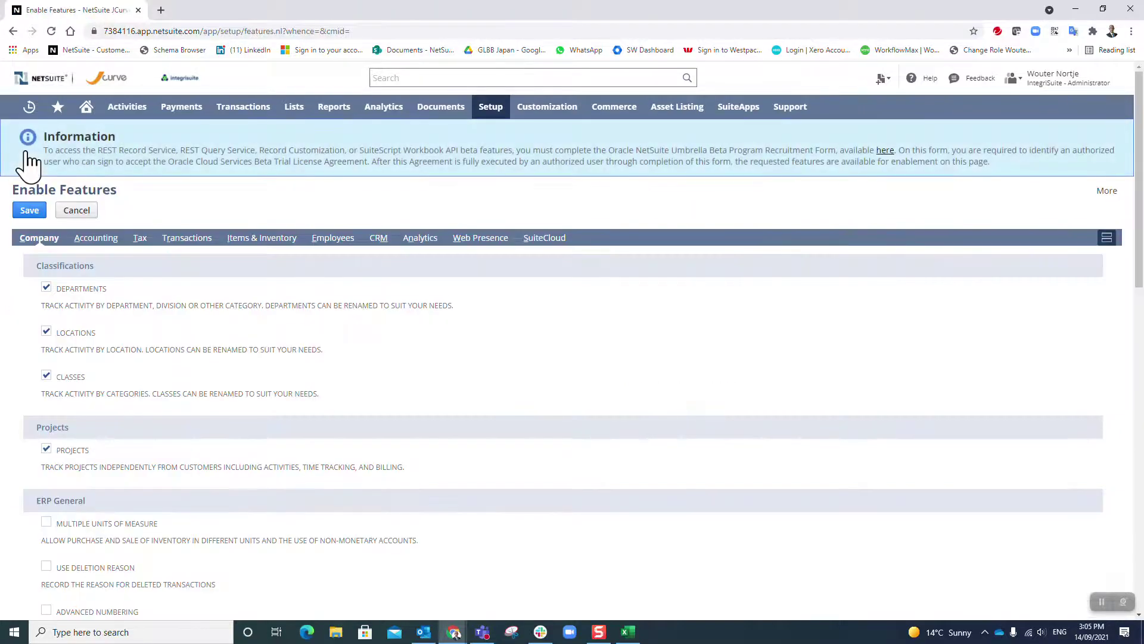
Once the Enable Features page loads, switch back to the Excel master config workbook.
key("alt+Tab")
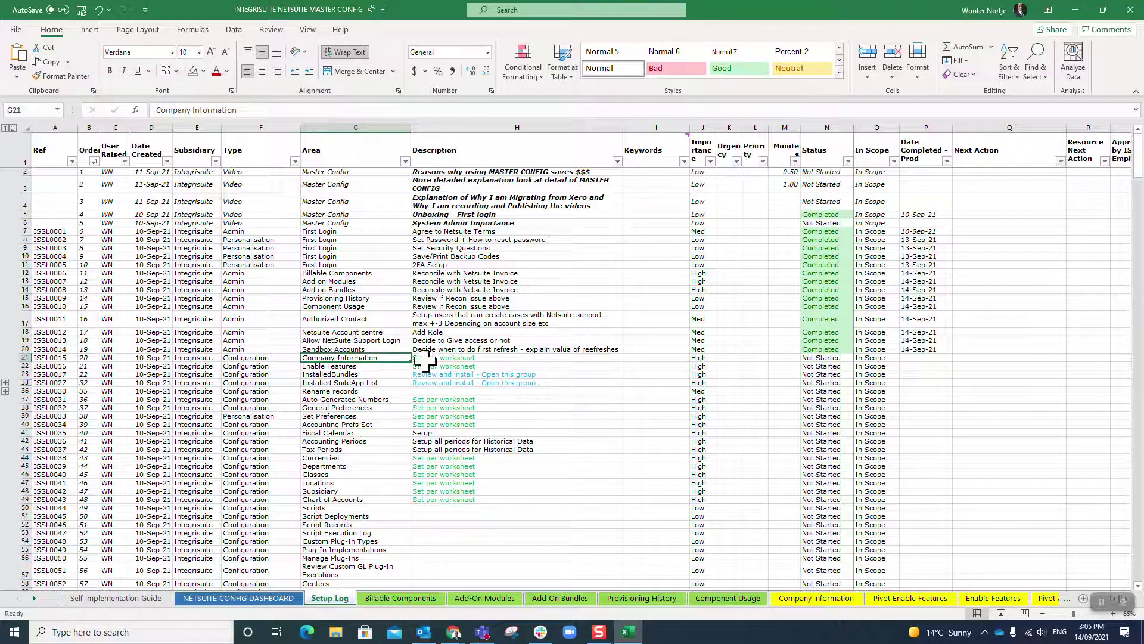
Check the Company Information row's description (H21), then open the Company Information worksheet.
left_click(499, 358)
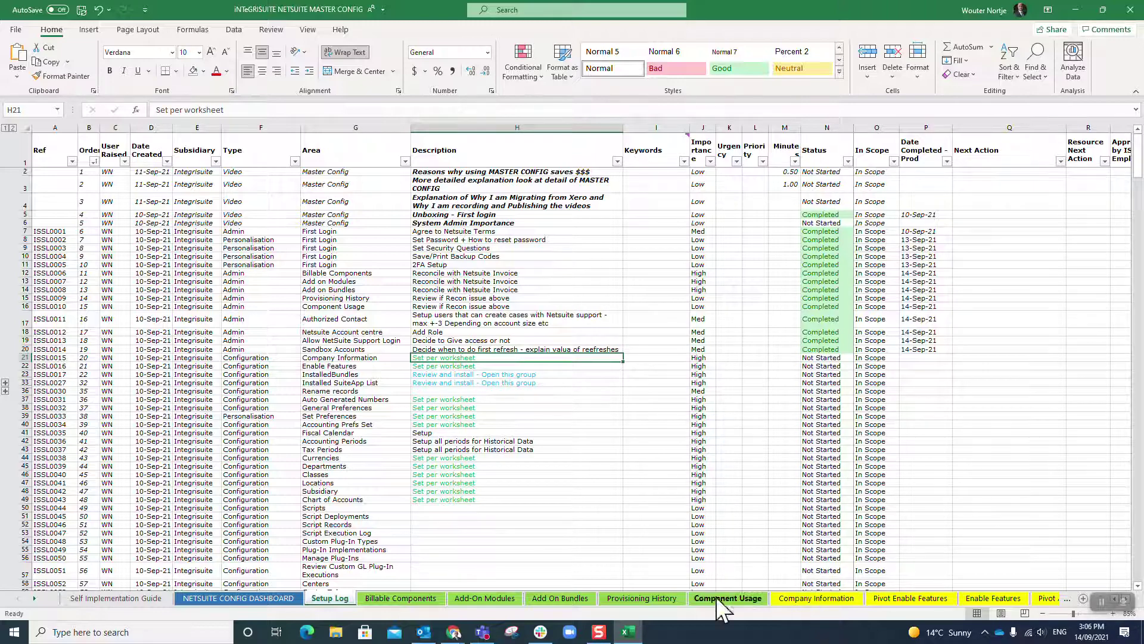
left_click(815, 599)
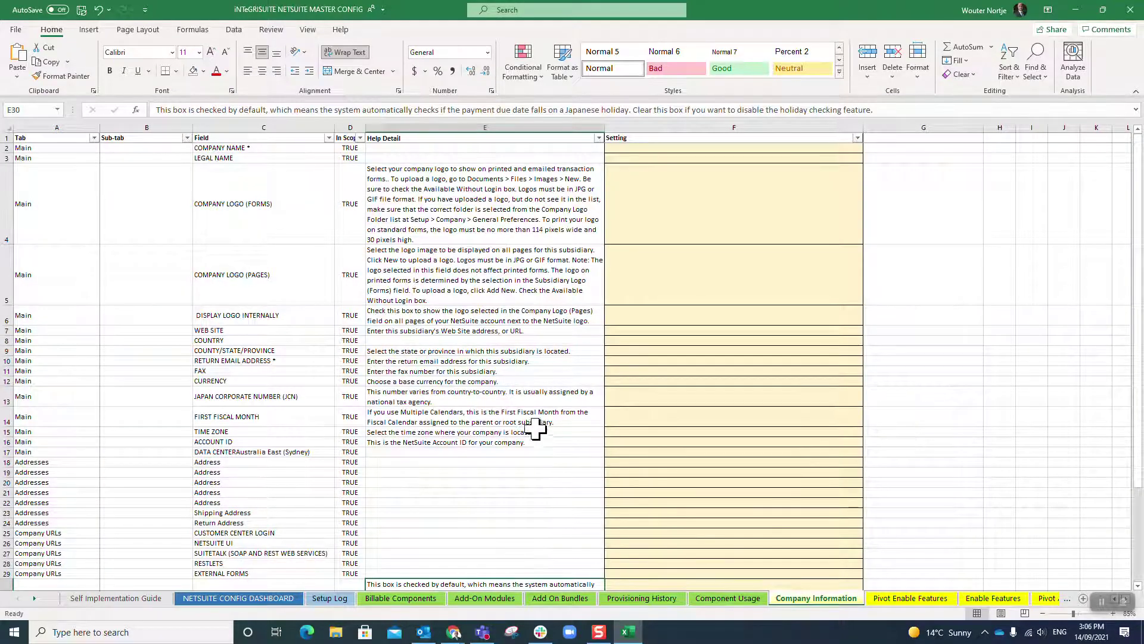
scroll(511, 399, "down", 5)
scroll(508, 396, "up", 5)
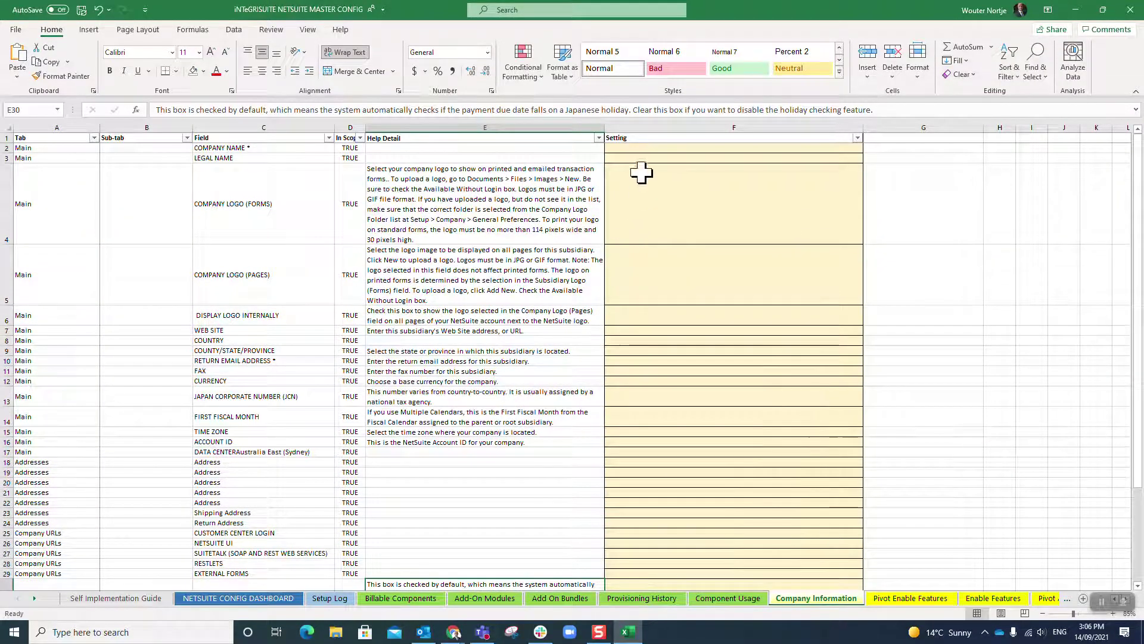
left_click(647, 149)
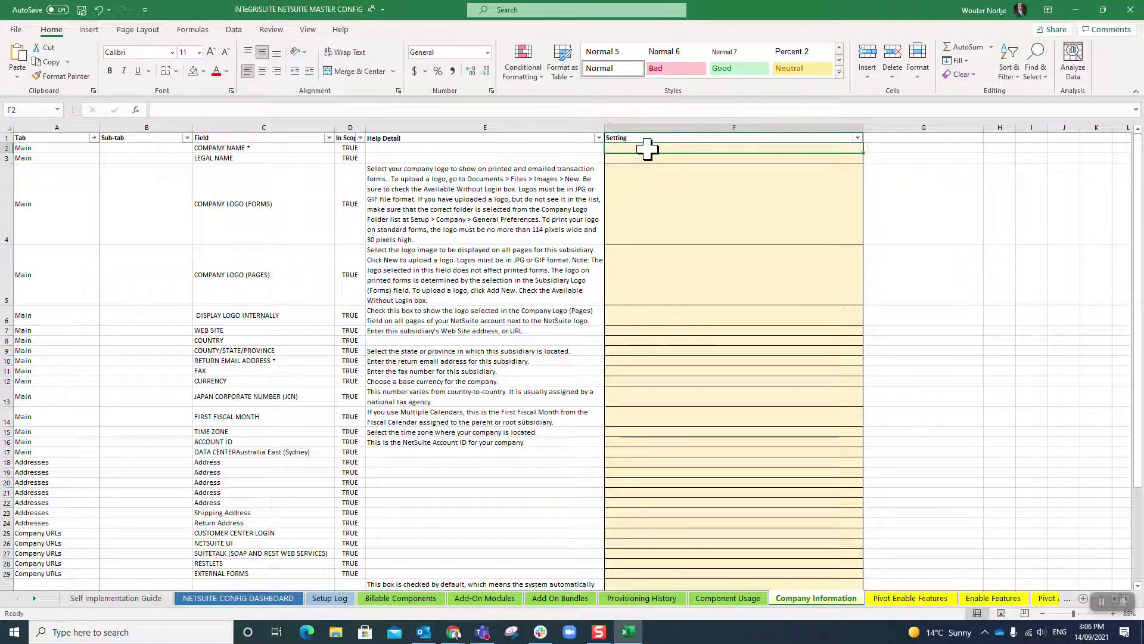
key("Down")
key("Down")
key("Down")
key("Down")
key("Down")
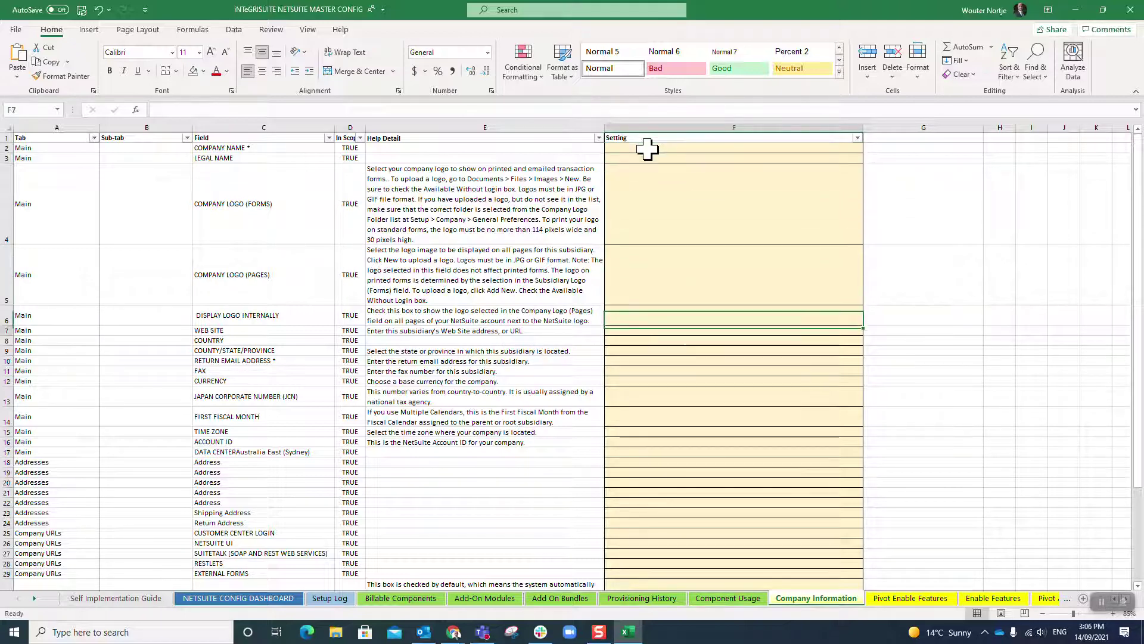
key("Down")
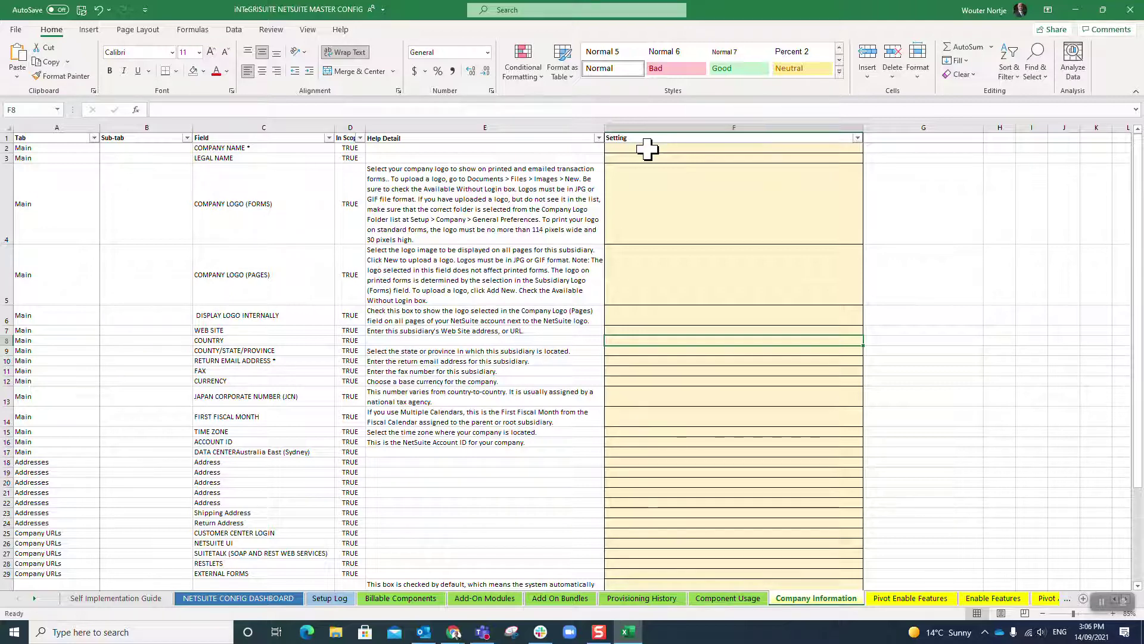
key("Up")
key("Up")
key("Up")
key("Up")
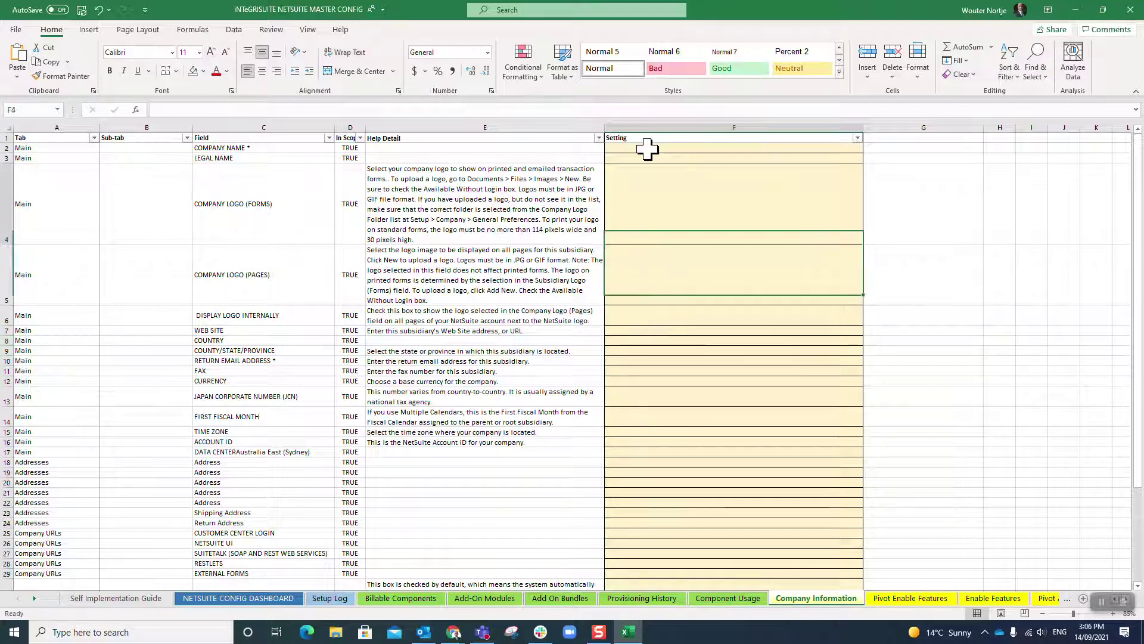
key("Up")
key("Up")
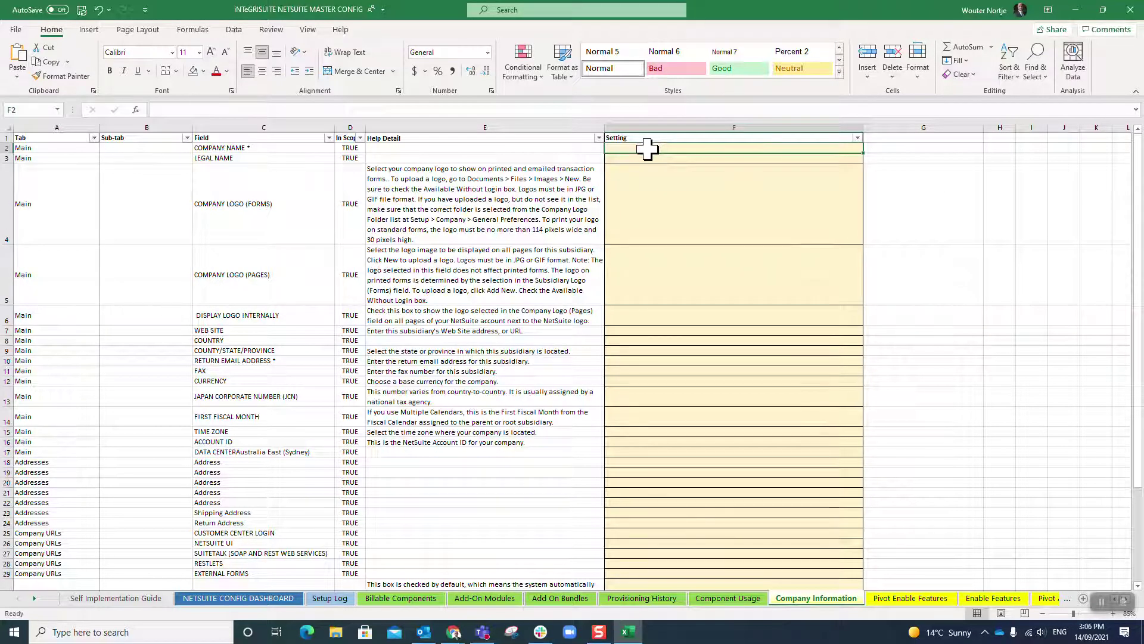
key("Down")
key("Down")
key("Down")
key("Down")
key("Down")
key("Down")
key("Down")
key("Down")
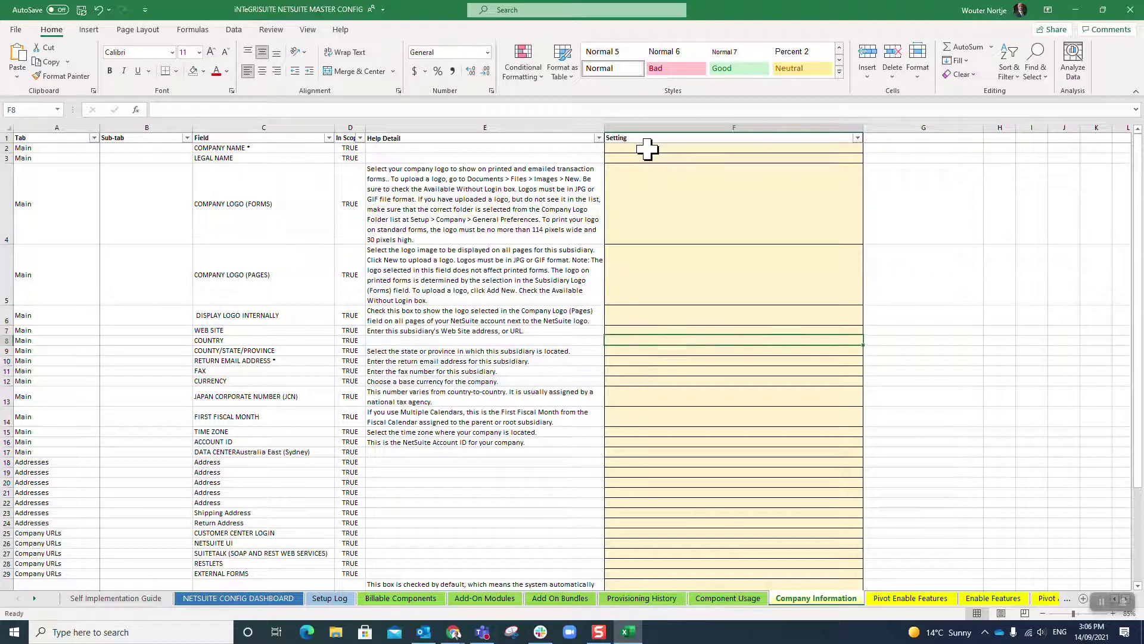
key("Up")
key("Up")
key("Up")
key("Up")
key("Up")
key("Up")
key("Up")
key("Up")
key("Up")
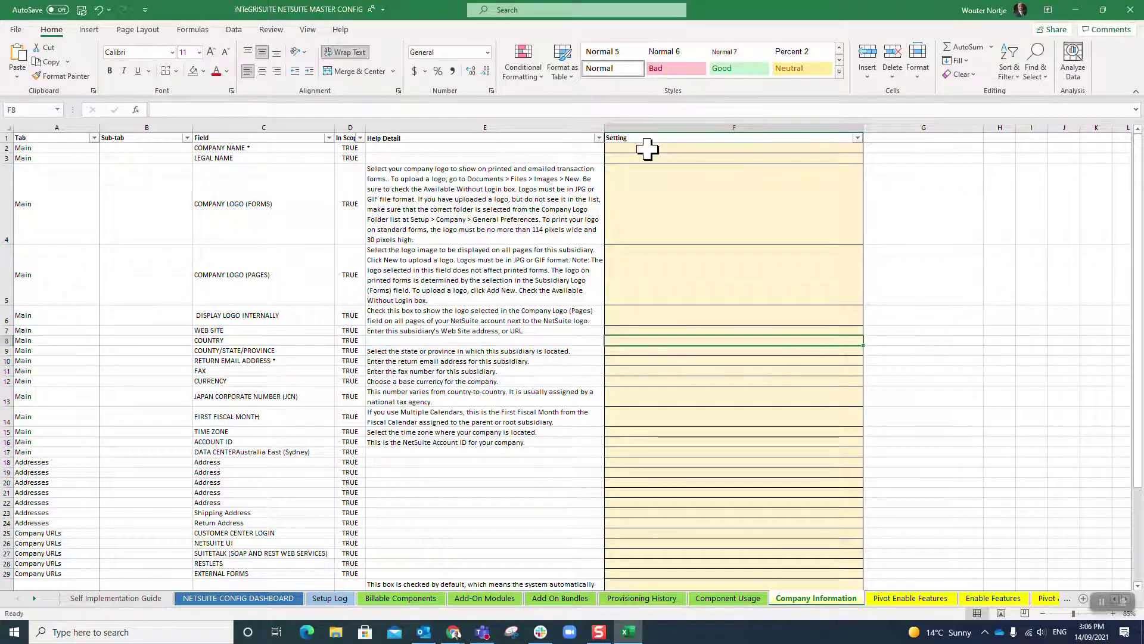
key("Down")
key("Down")
Enter 'Integrisuite P/L' as the Legal Name setting in F3 and review the Setting column.
type("Integrisuite P/L")
key("Return")
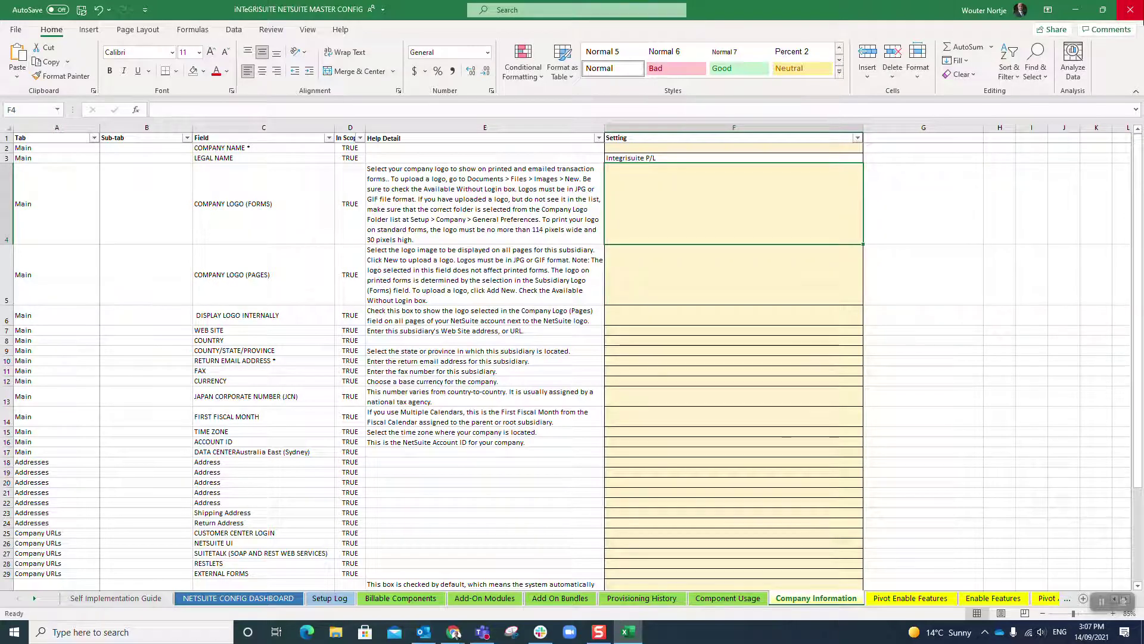
key("Up")
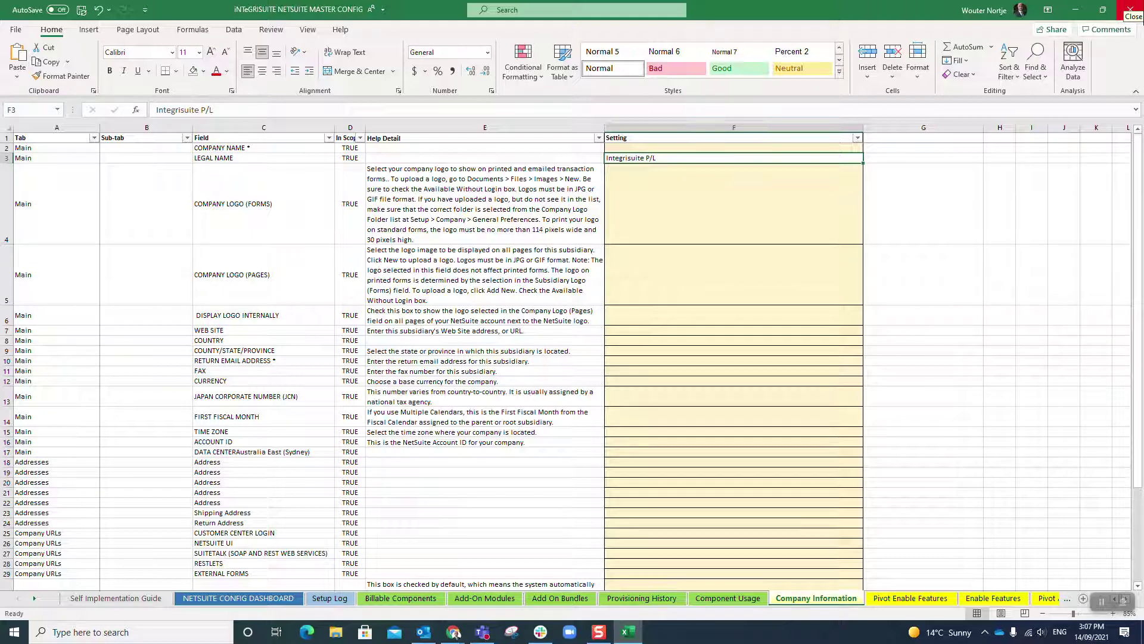
key("Up")
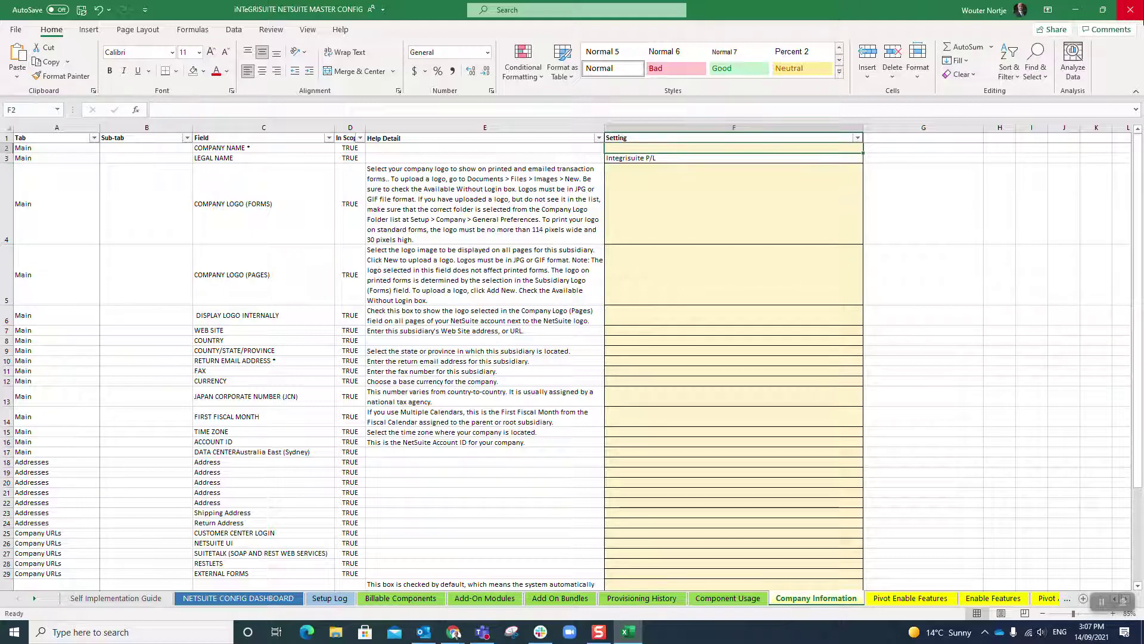
key("Down")
key("Down")
key("Down")
key("Down")
key("Down")
key("Down")
key("Down")
key("Down")
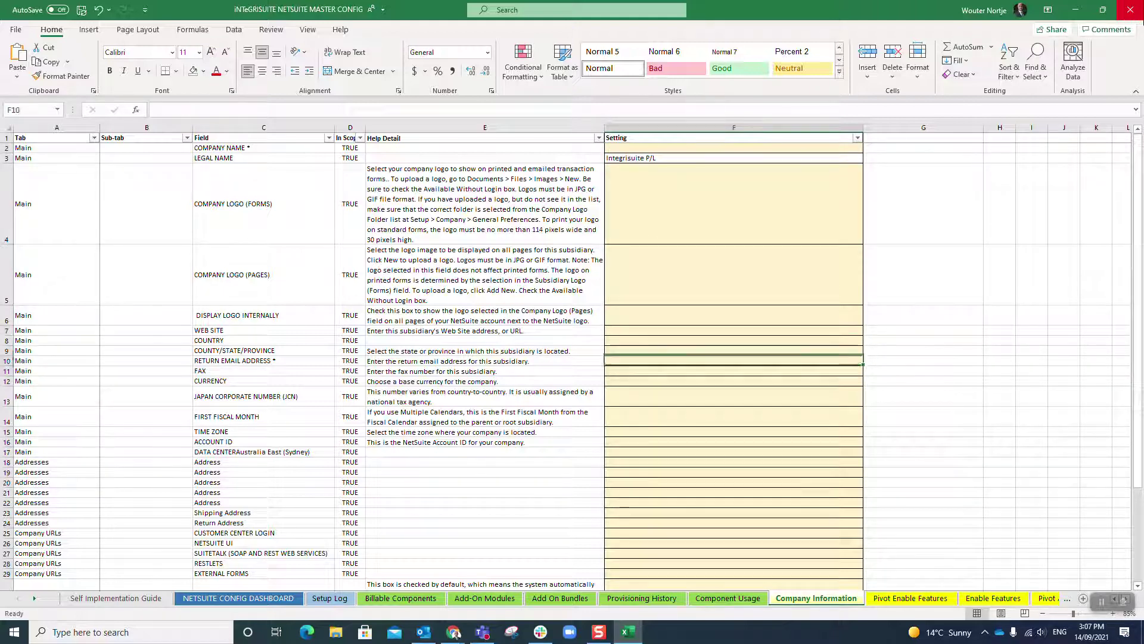
key("Down")
key("Down")
key("Down")
key("Down")
key("Down")
key("Down")
key("Down")
key("Down")
key("Down")
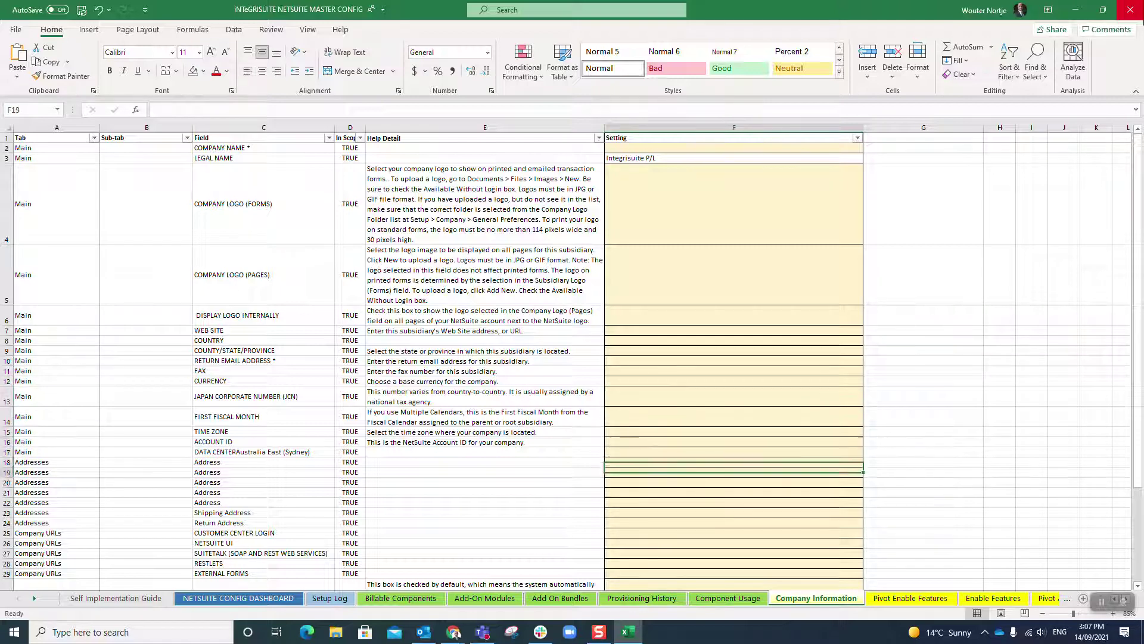
key("Down")
key("Down")
key("Down")
key("Down")
key("Down")
key("Down")
key("Down")
key("Down")
key("Down")
key("Down")
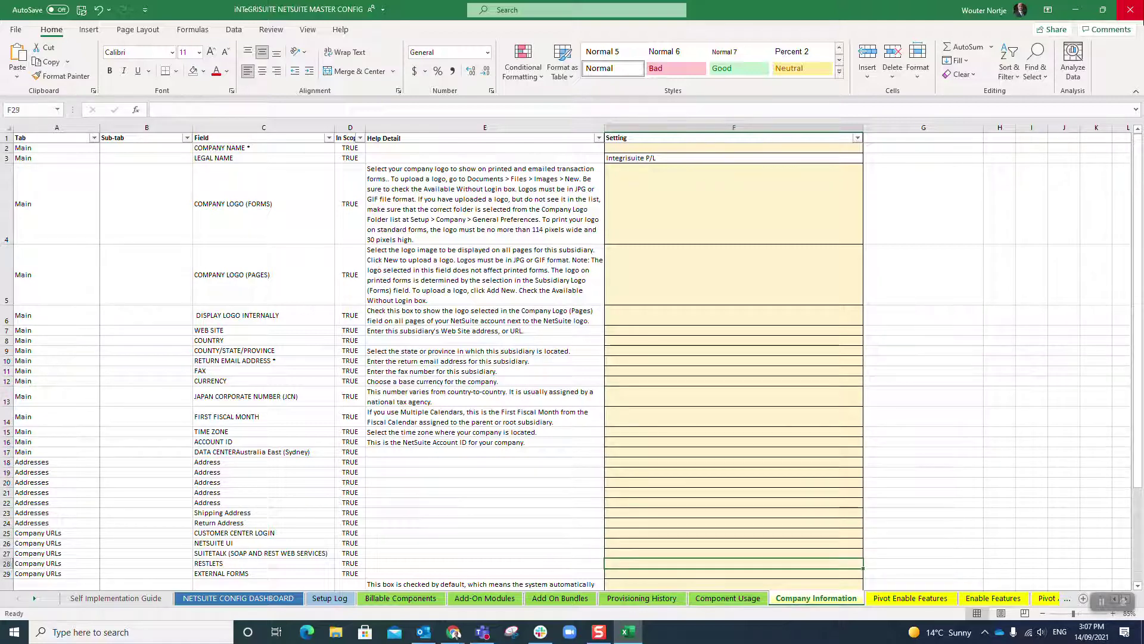
key("Down")
key("Up")
key("Up")
key("Up")
key("Up")
key("Up")
key("Up")
key("Up")
key("Up")
key("Up")
key("Up")
key("Up")
key("Up")
key("Up")
key("Up")
key("Up")
key("Up")
key("Up")
key("Up")
key("Up")
key("Up")
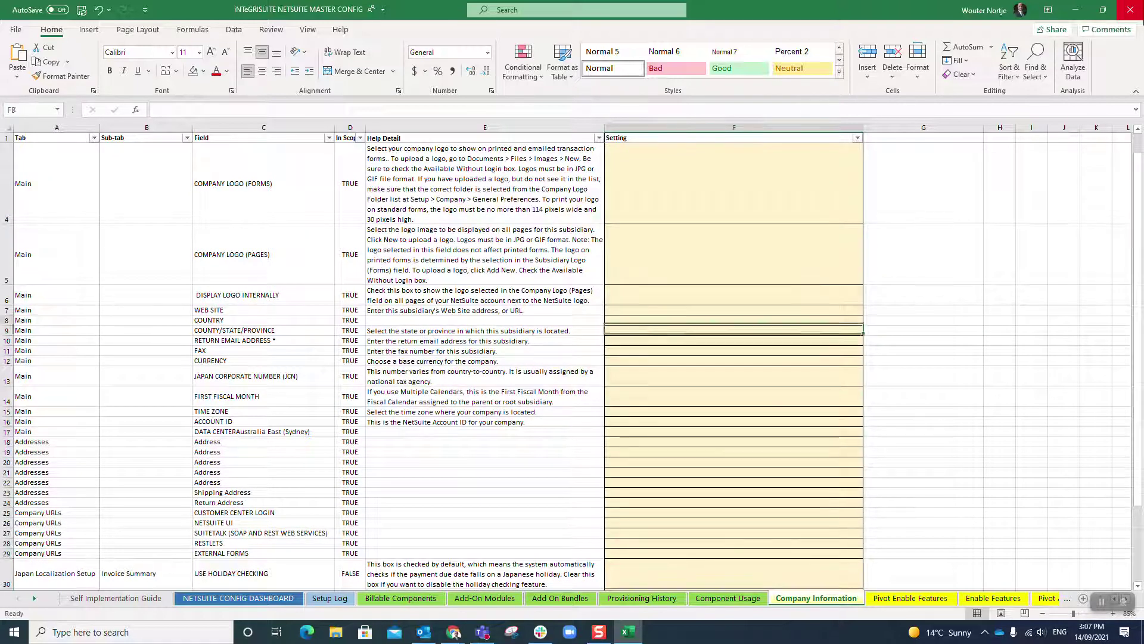
key("Up")
key("Up")
key("Up")
key("Up")
key("Up")
key("Up")
key("Down")
key("Down")
key("Down")
key("Down")
key("Down")
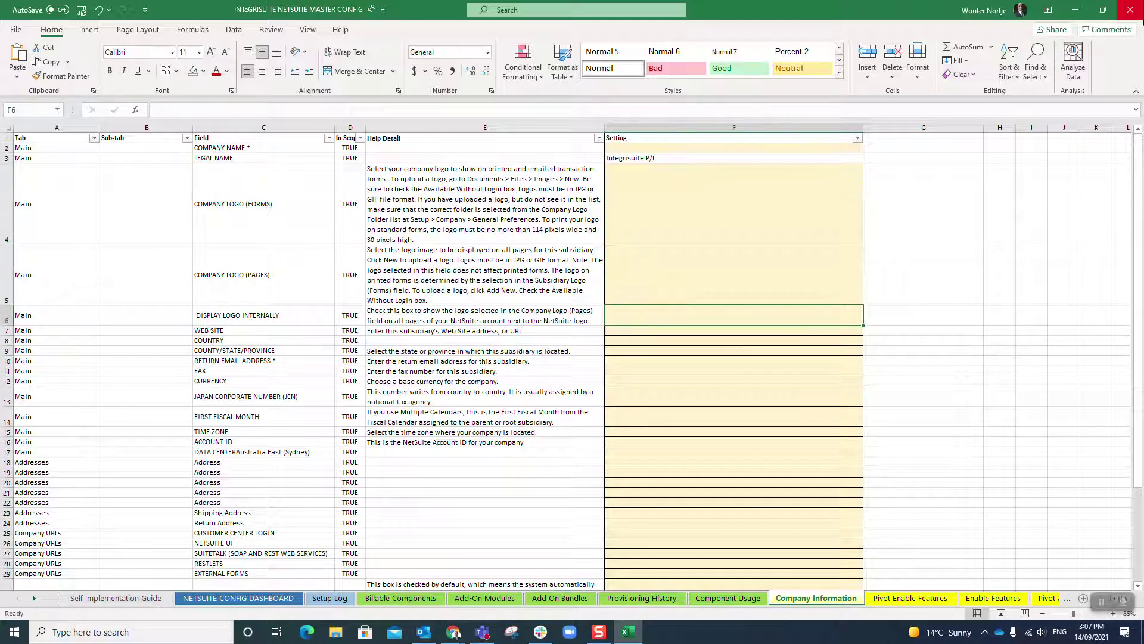